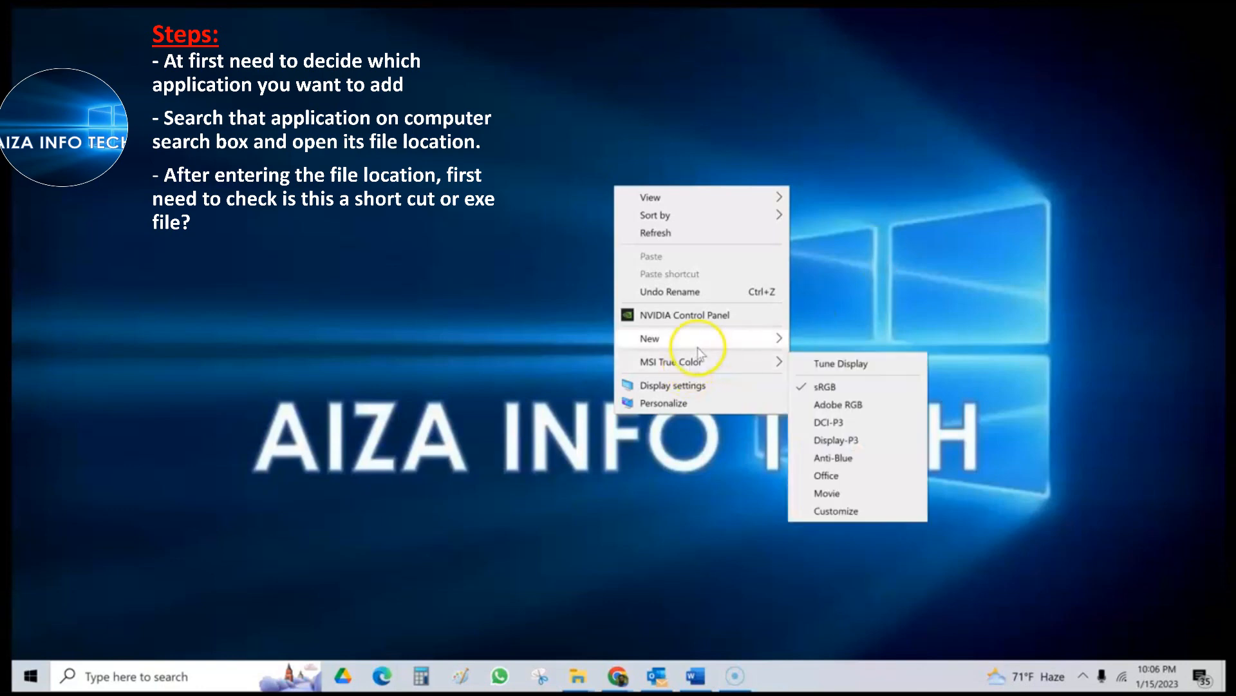
mouse_move(704, 338)
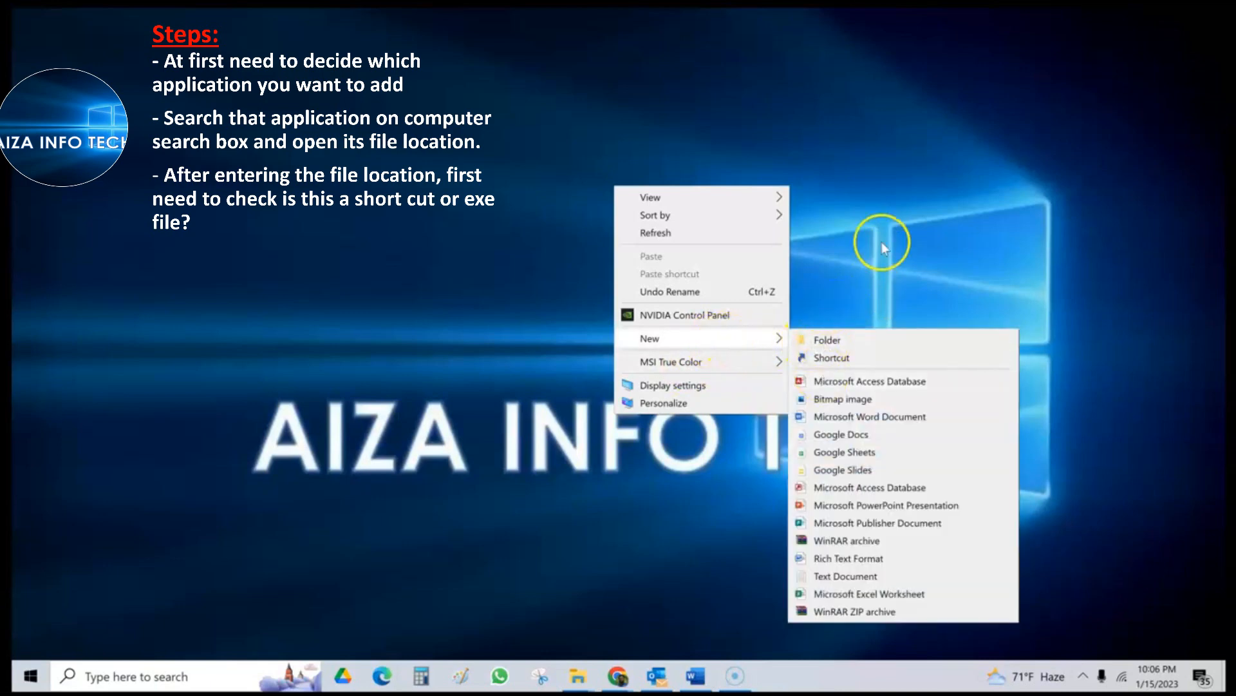
left_click(948, 220)
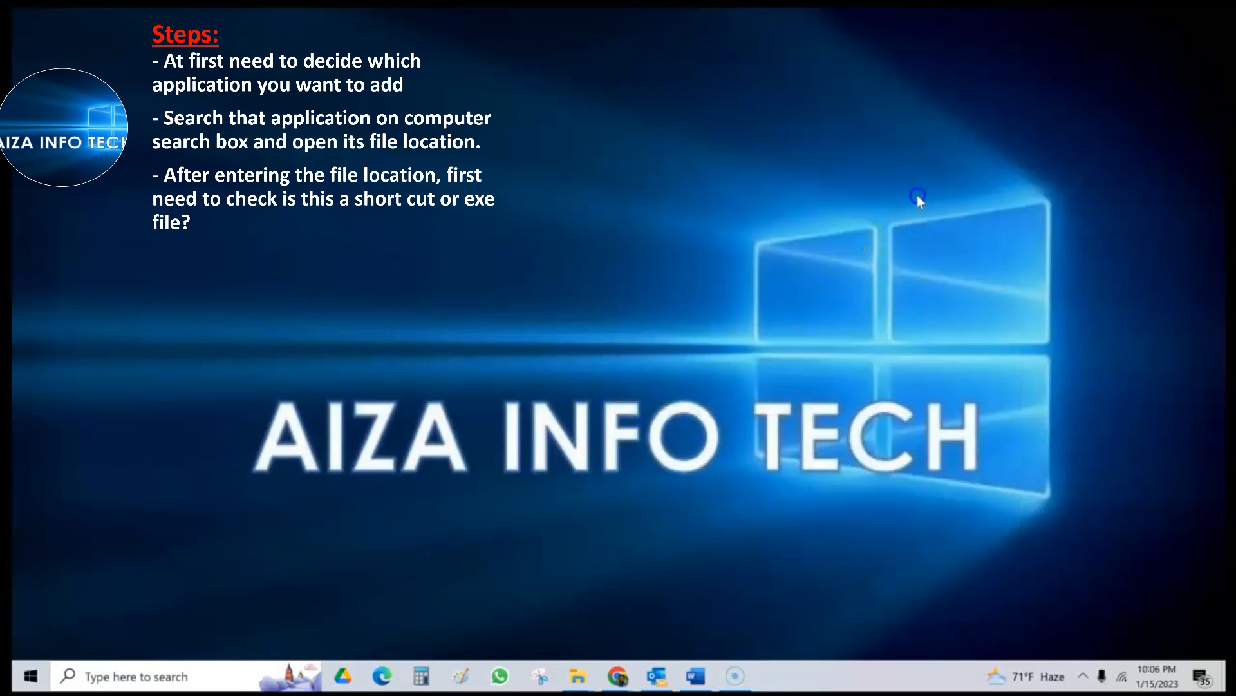
right_click(598, 208)
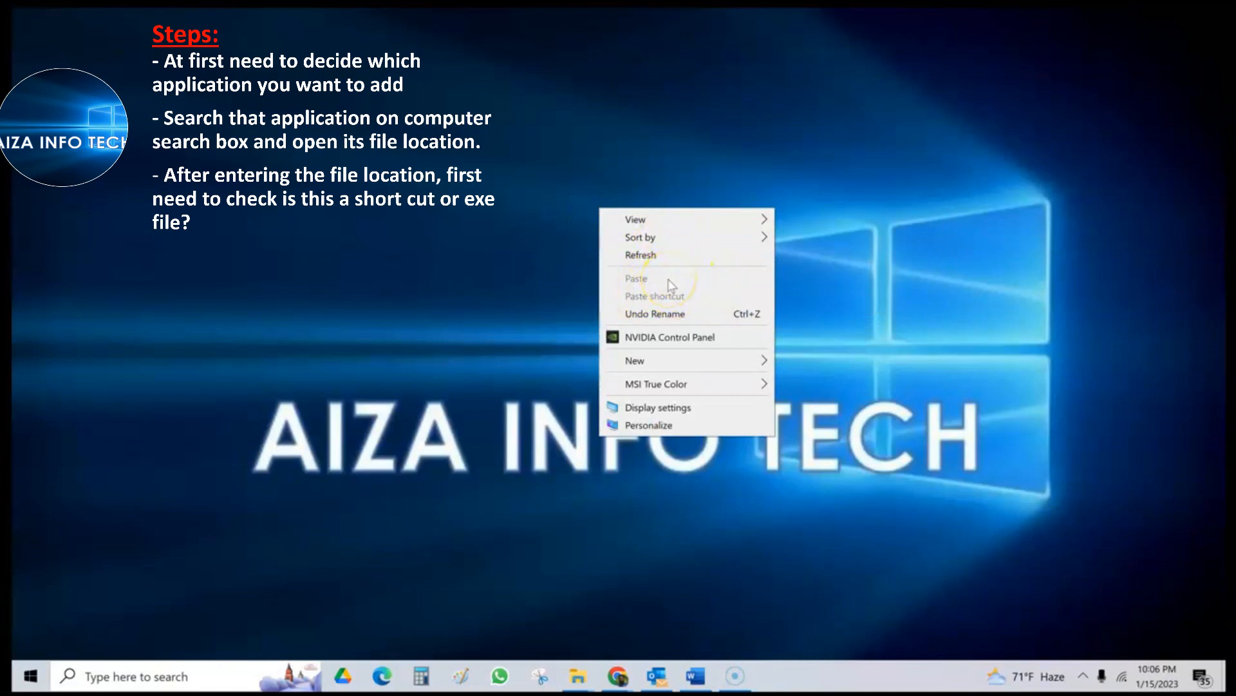
left_click(831, 193)
- Search Windows for "mspain" and open the file location of the Paint app
left_click(130, 673)
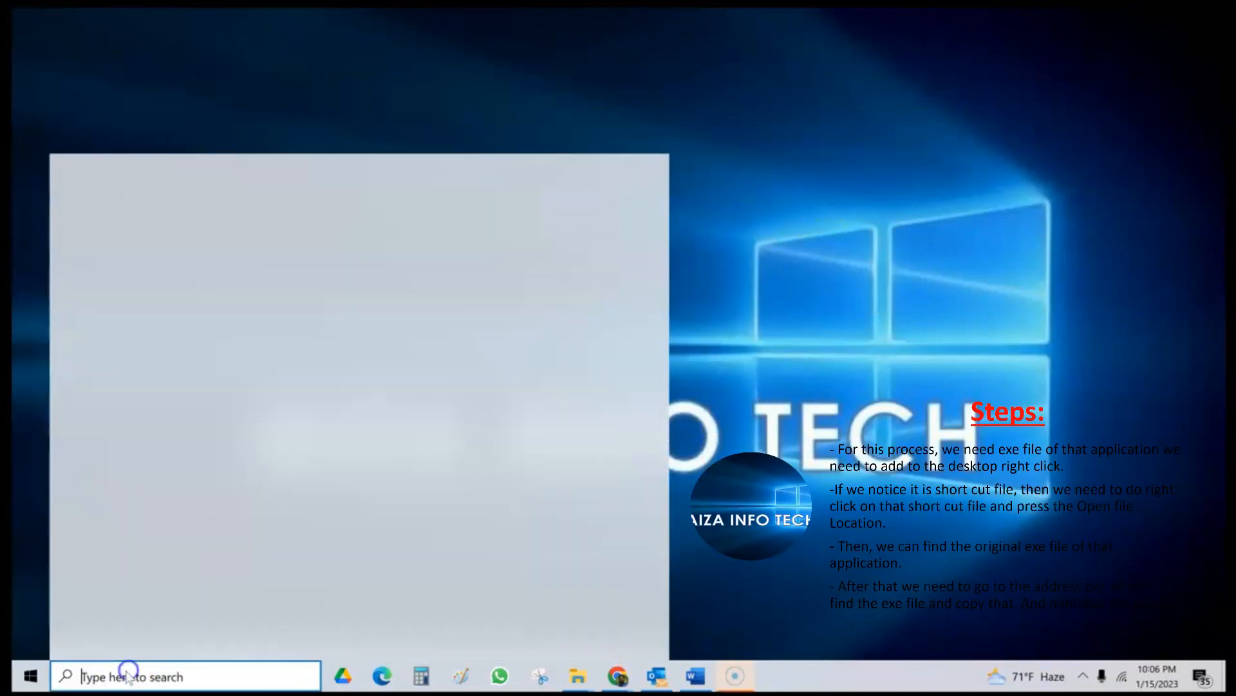
type("msp")
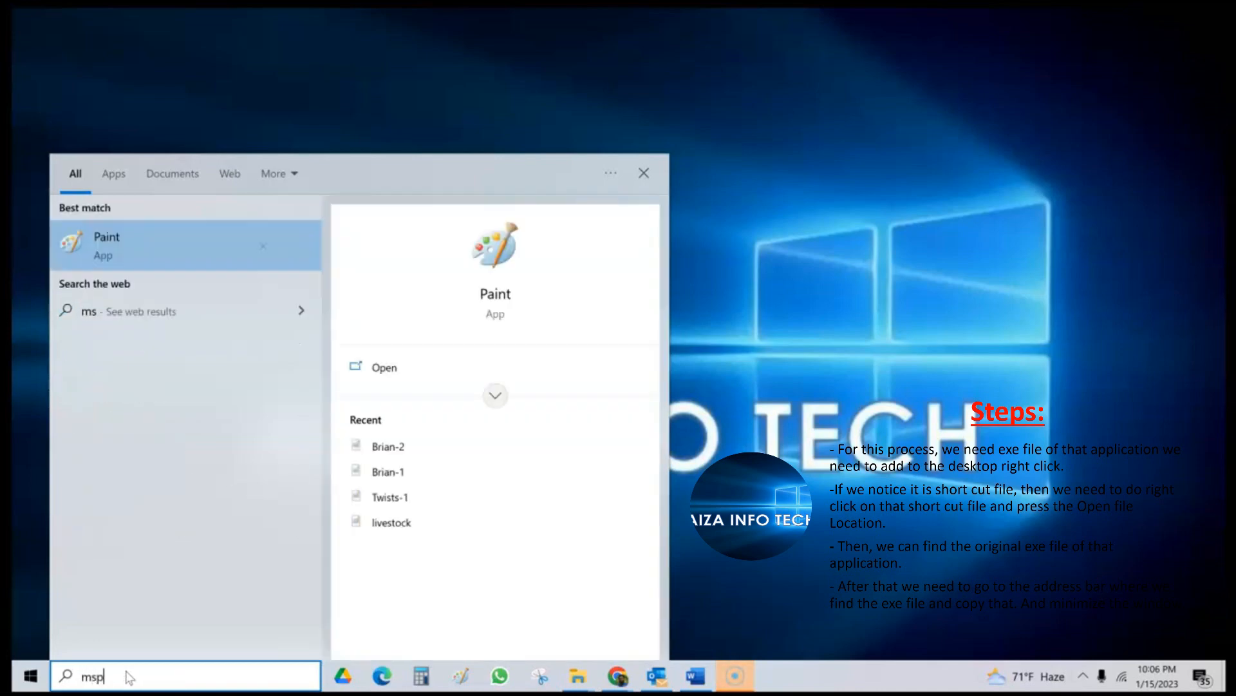
type("ain")
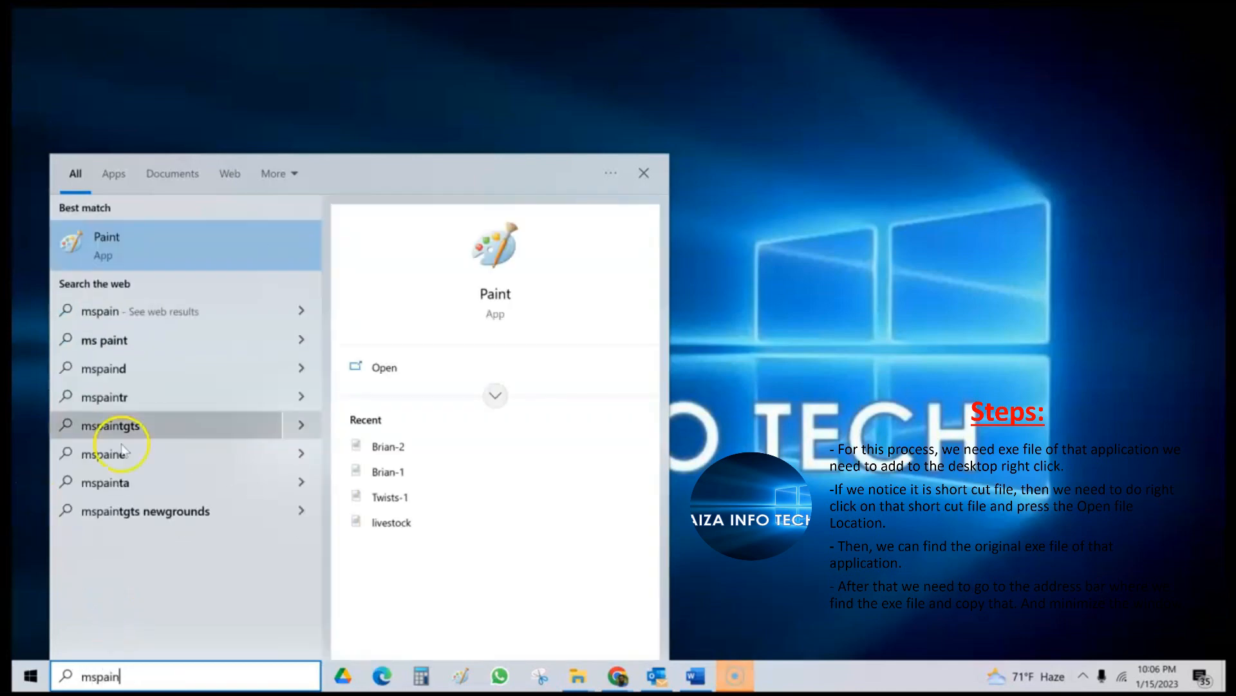
right_click(167, 241)
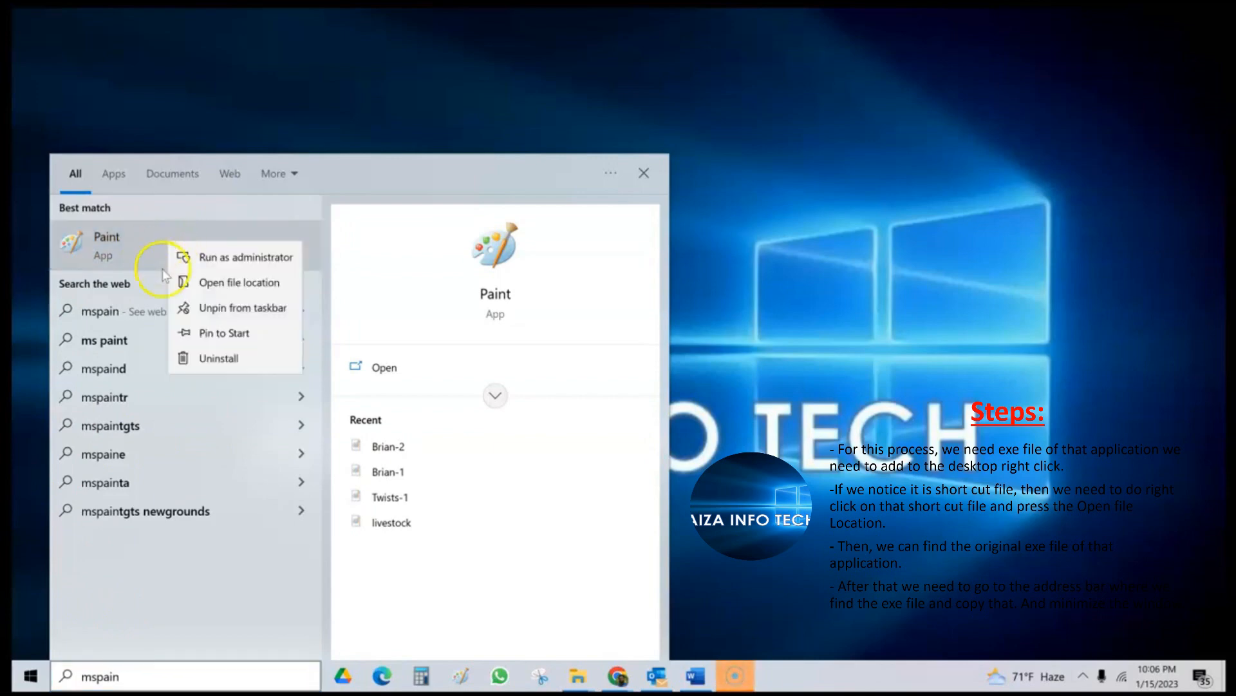
left_click(208, 279)
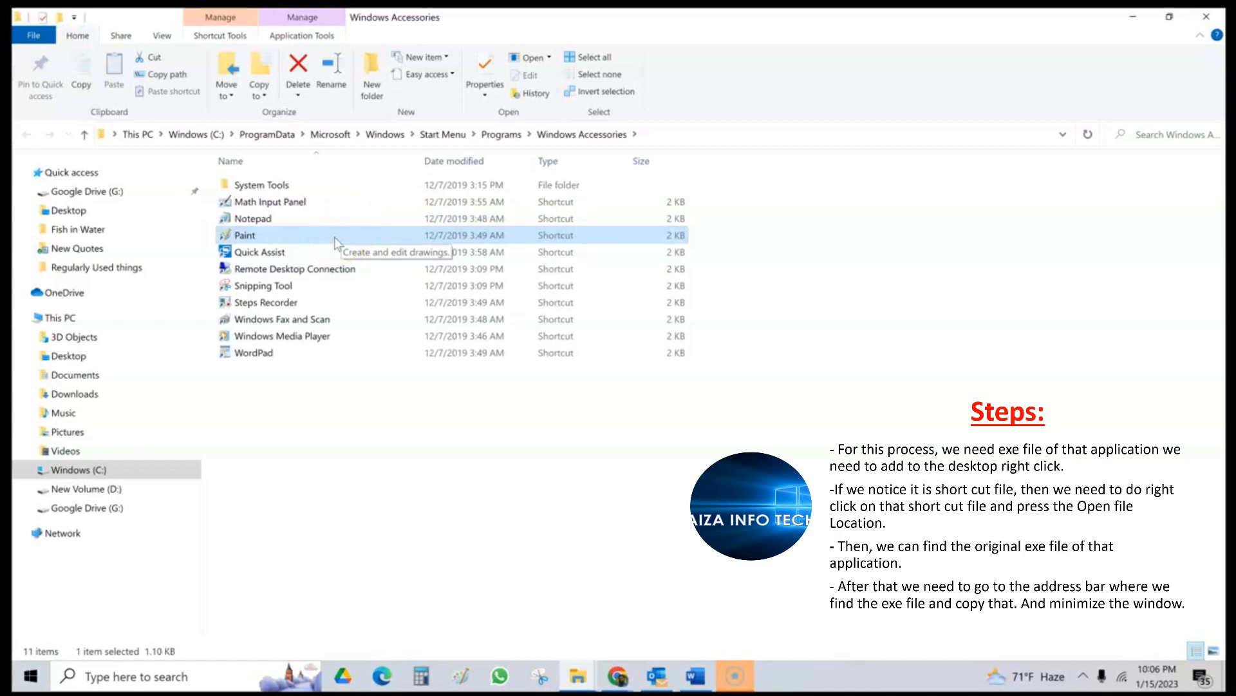
- Open the file location of the Paint shortcut to reach the original mspaint application file
left_click(284, 242)
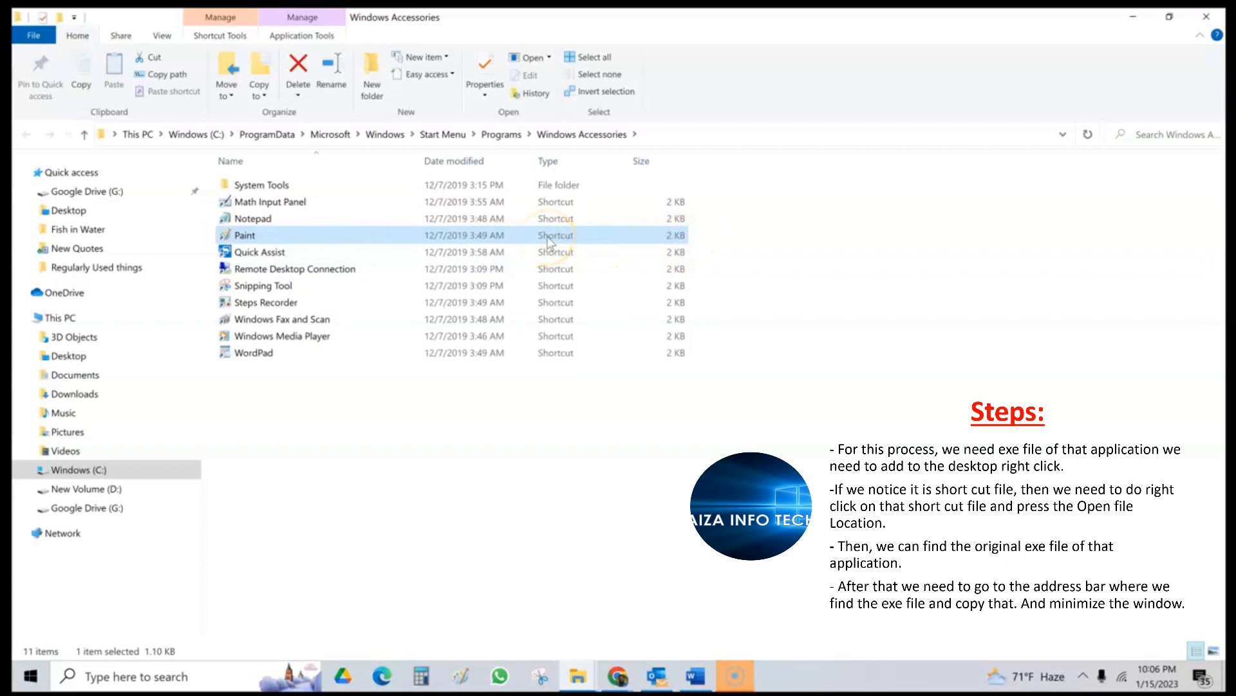
right_click(317, 238)
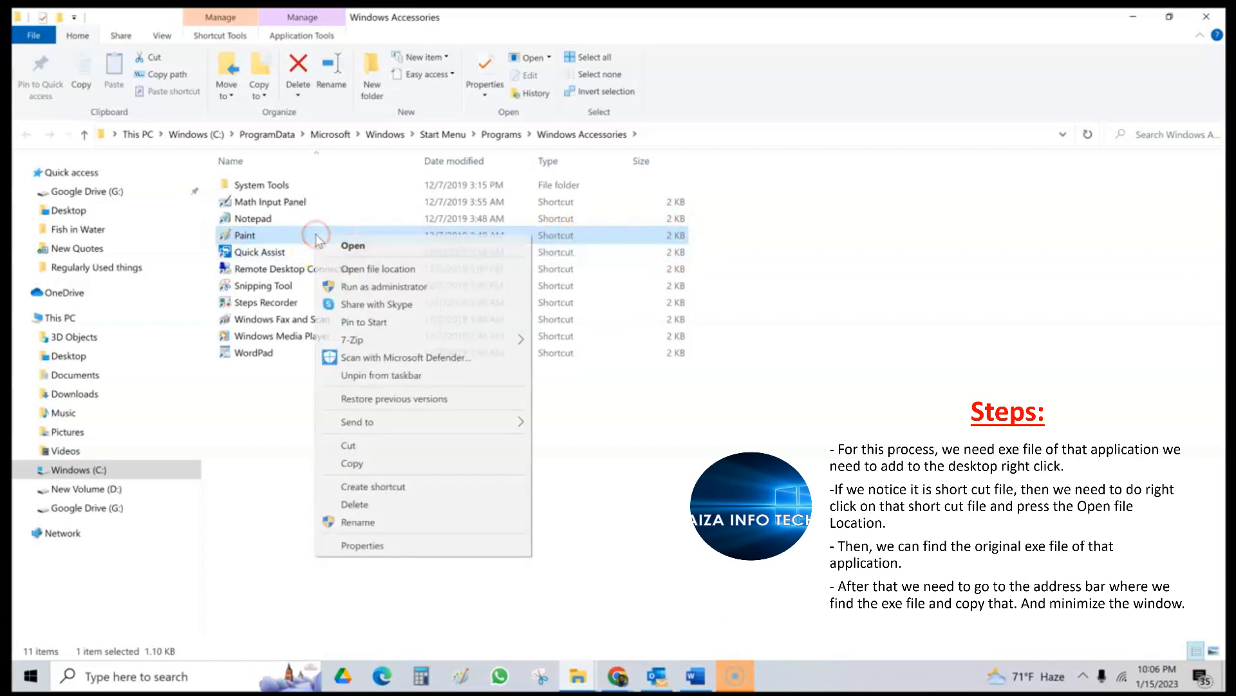
left_click(351, 270)
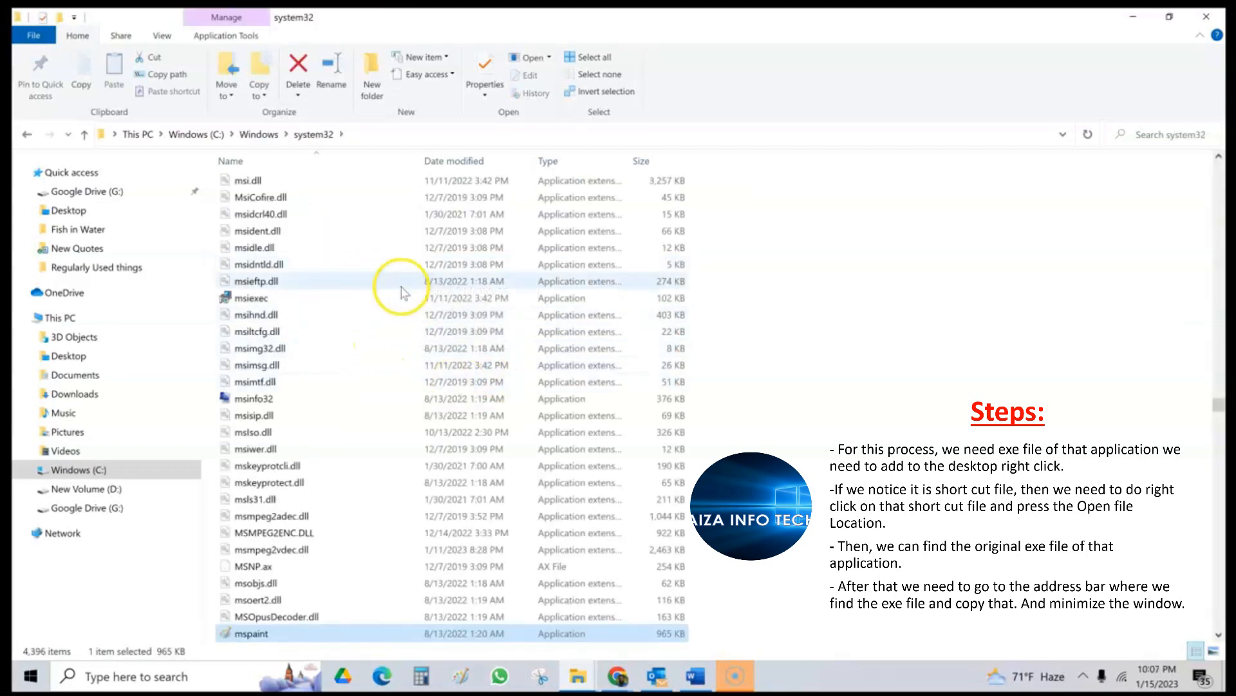
scroll(588, 519, "down", 1)
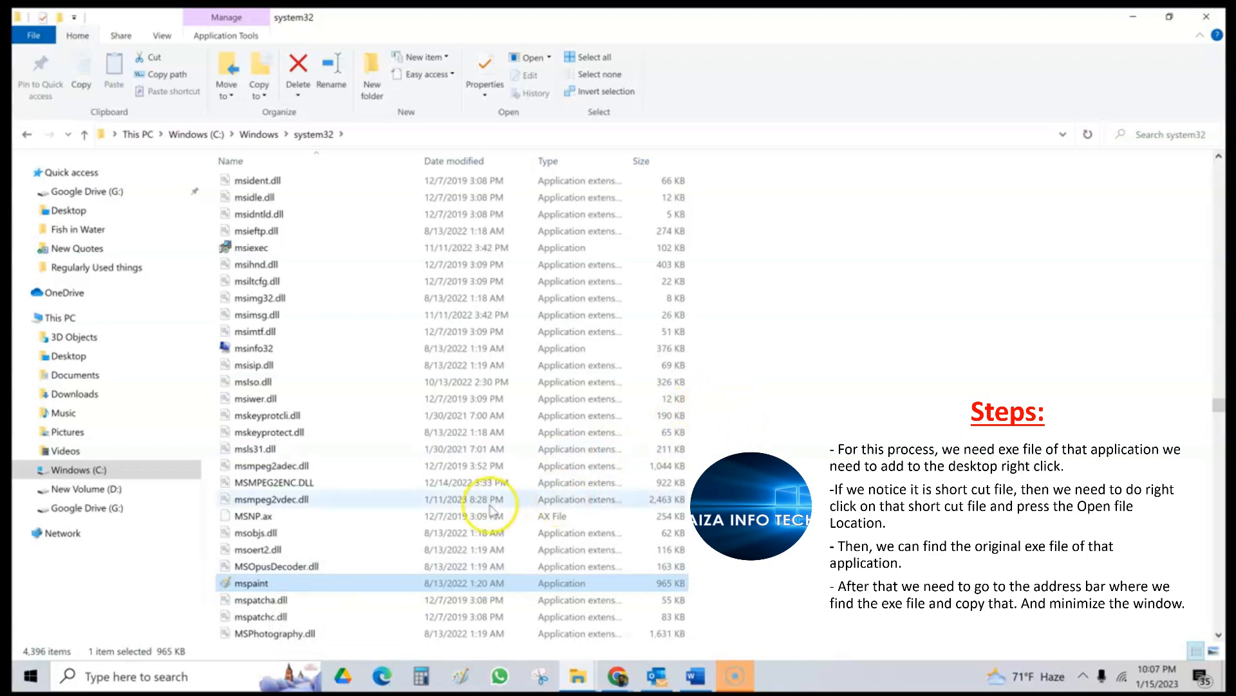
- Copy the folder path C:\Windows\system32 that holds the mspaint application
left_click(357, 134)
right_click(186, 137)
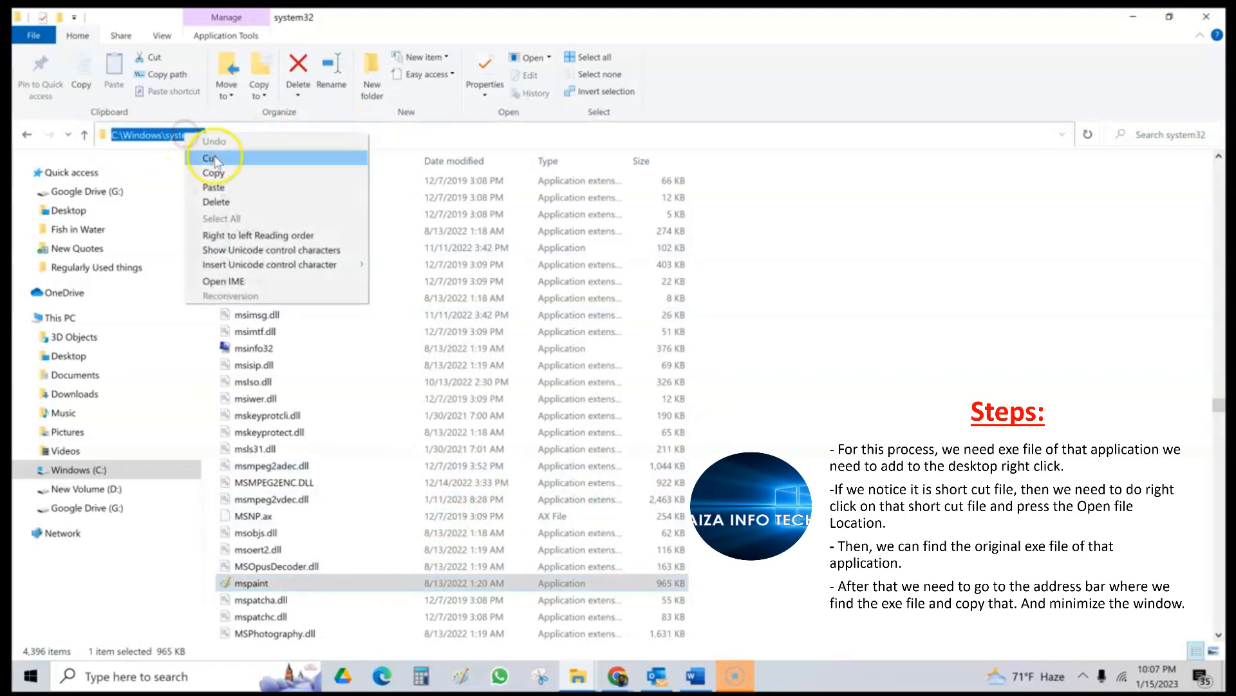
left_click(214, 169)
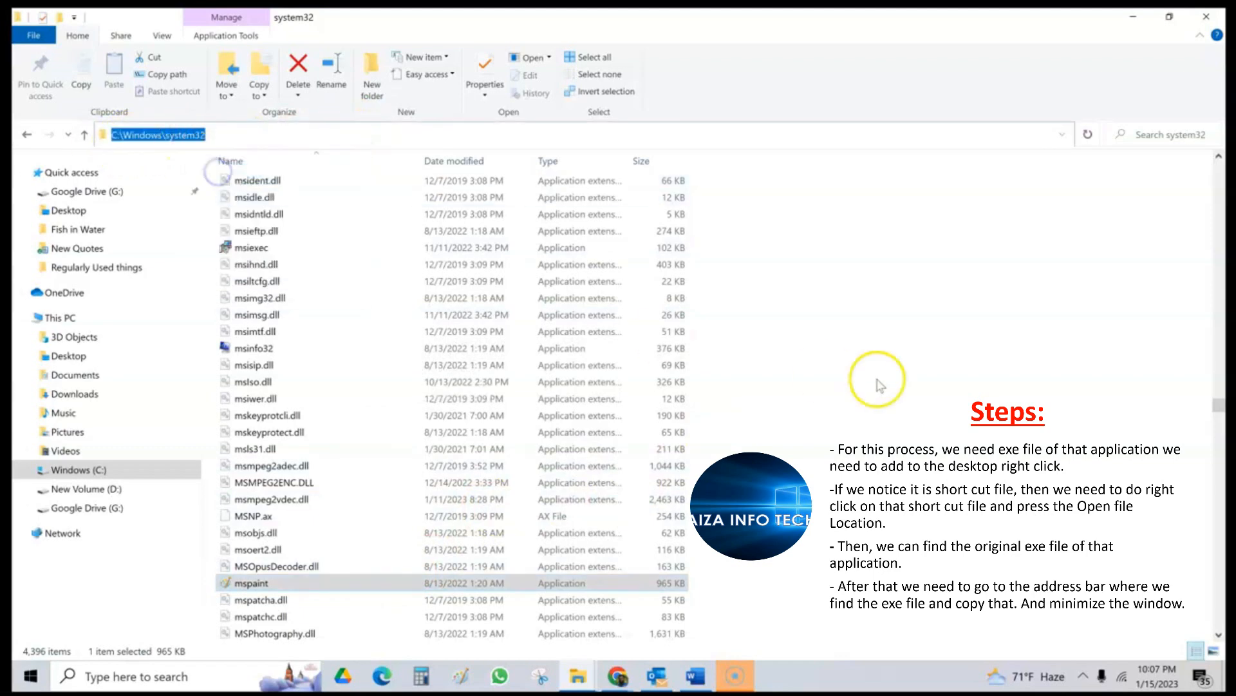
left_click(892, 332)
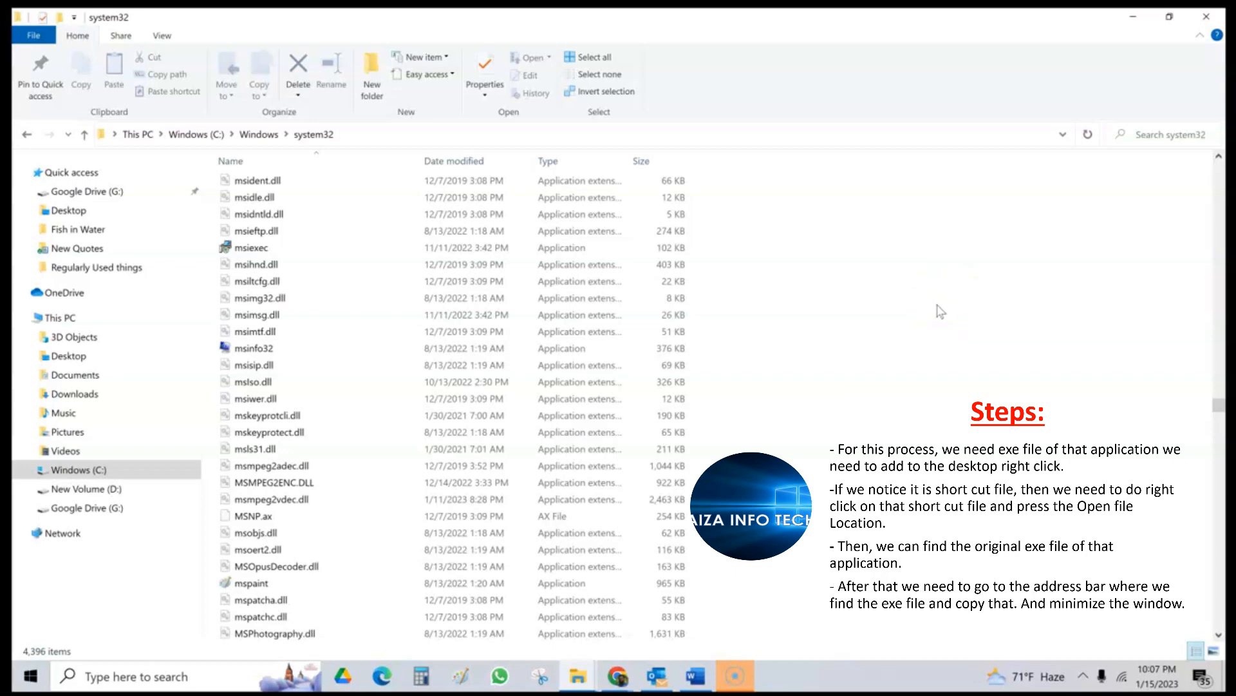
left_click(926, 312)
- Launch the Registry Editor by running the command "regedit"
key("super+r")
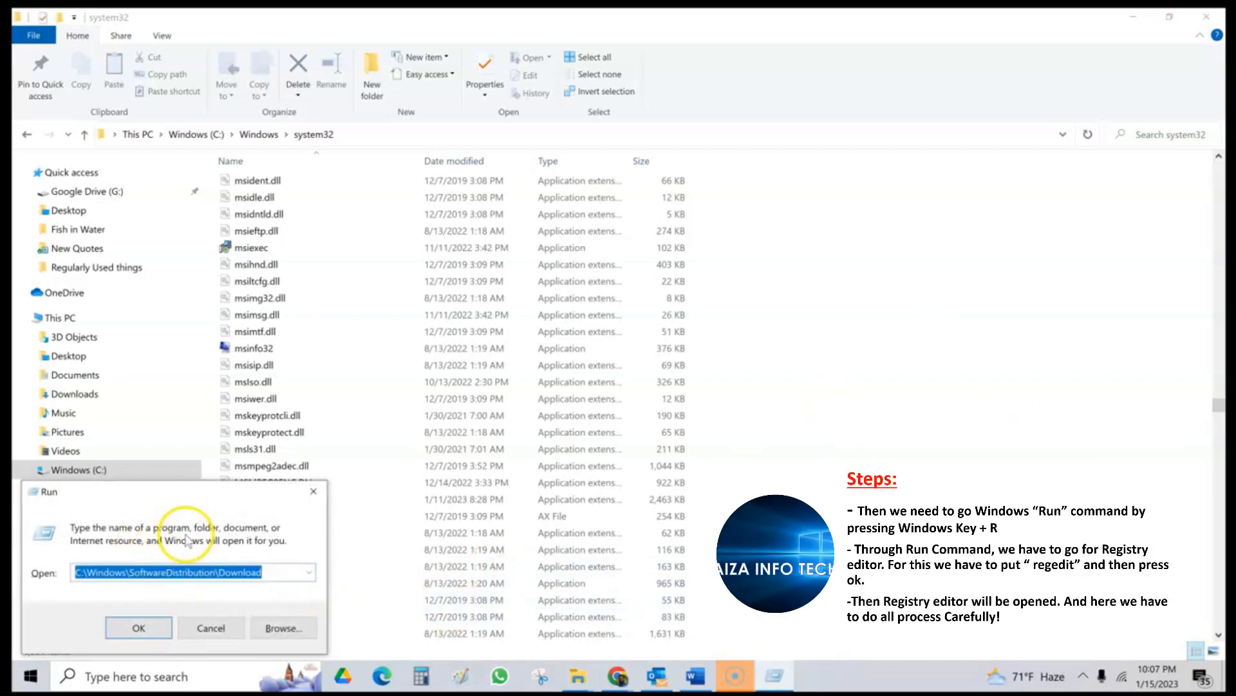
left_click(271, 570)
left_click_drag(271, 571, 50, 573)
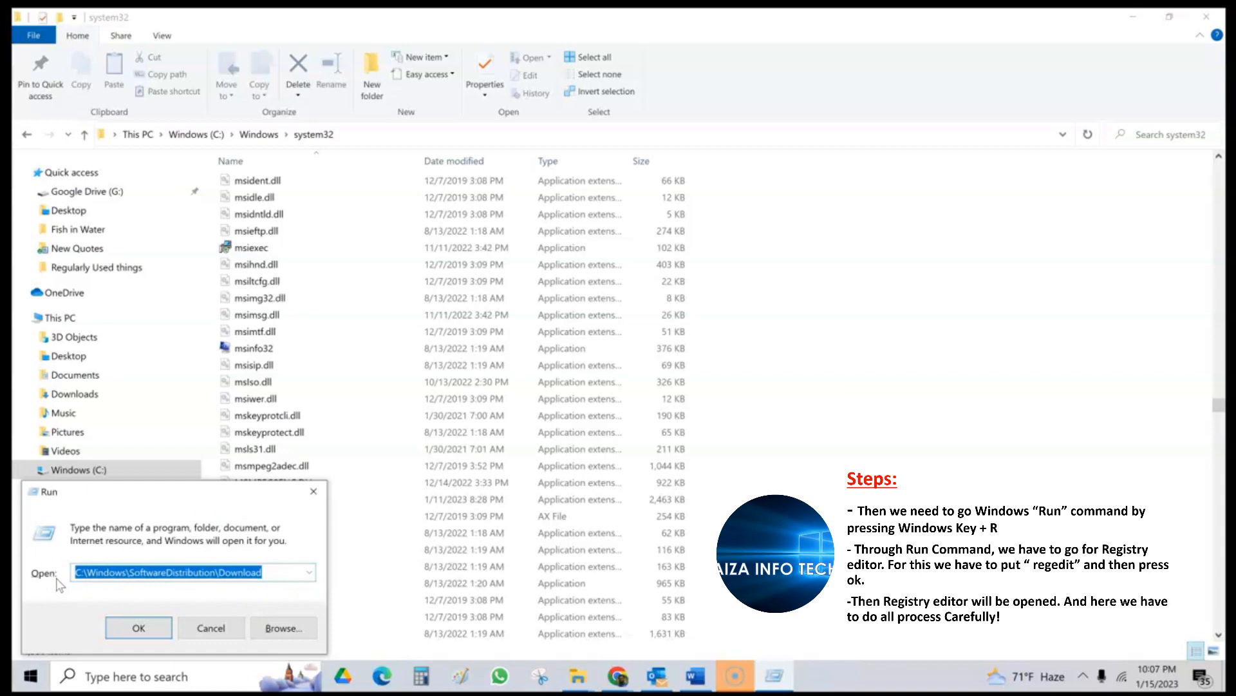
type("rege")
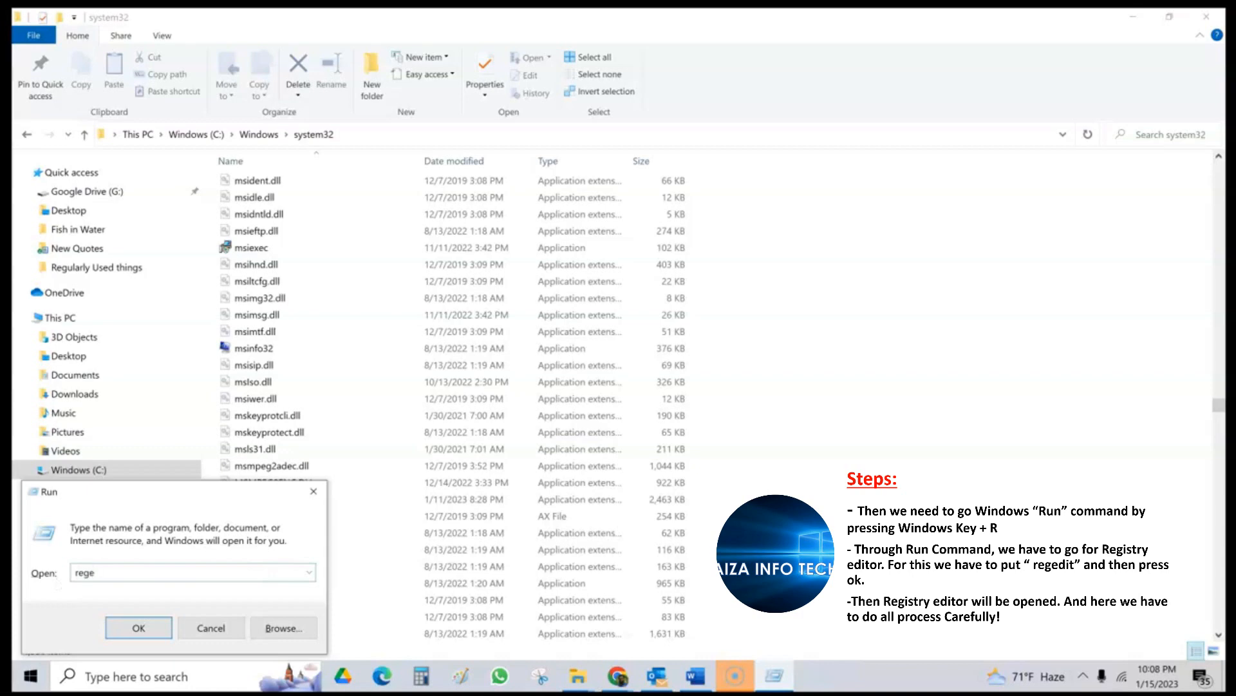
type("dit")
left_click(139, 628)
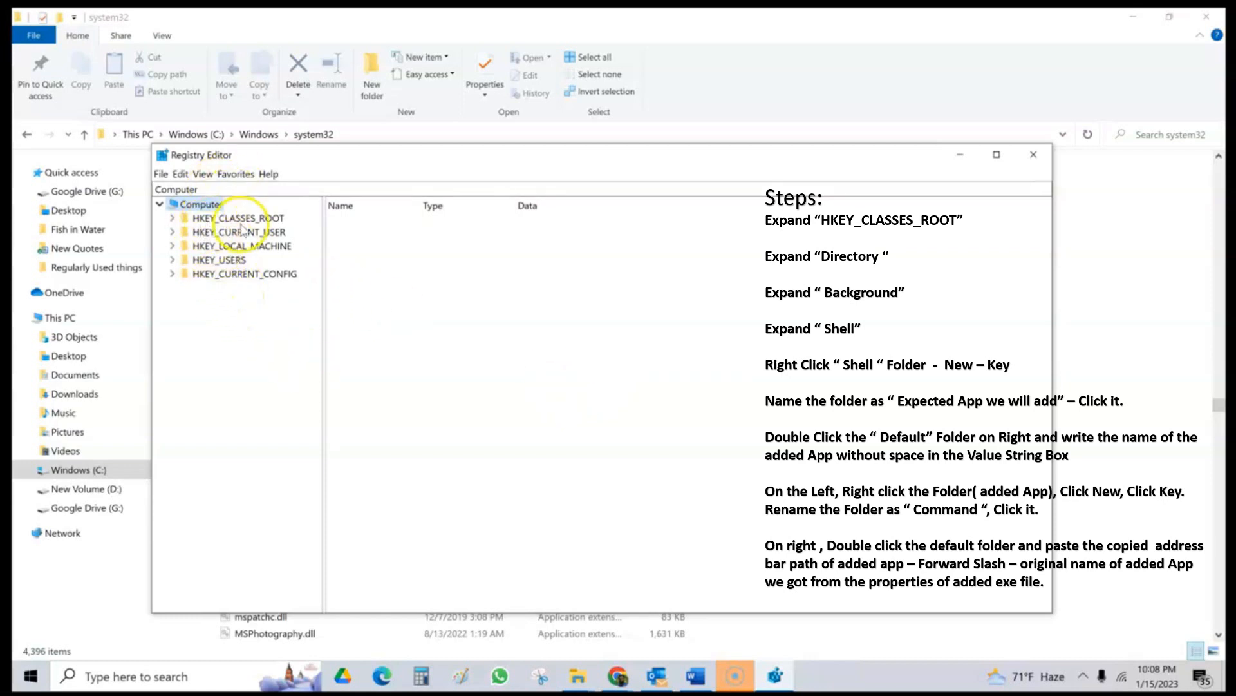
- Expand HKEY_CLASSES_ROOT, find the Directory key in it and expand that key
left_click(173, 218)
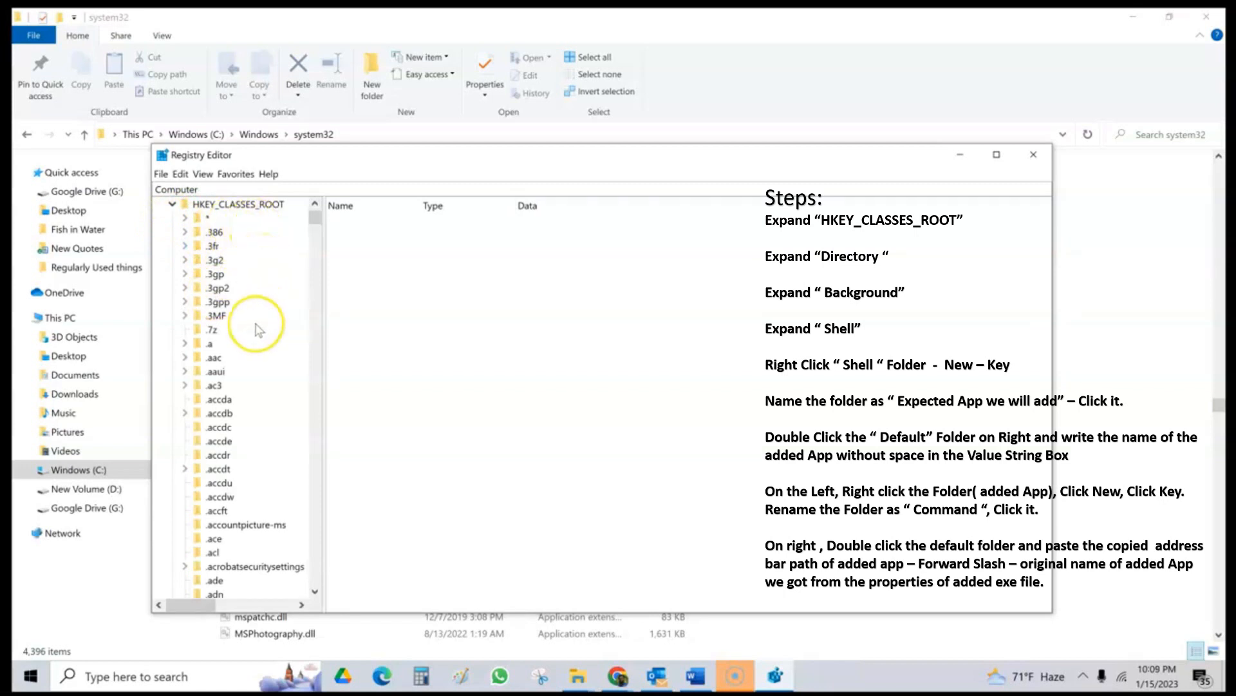
scroll(259, 330, "down", 10)
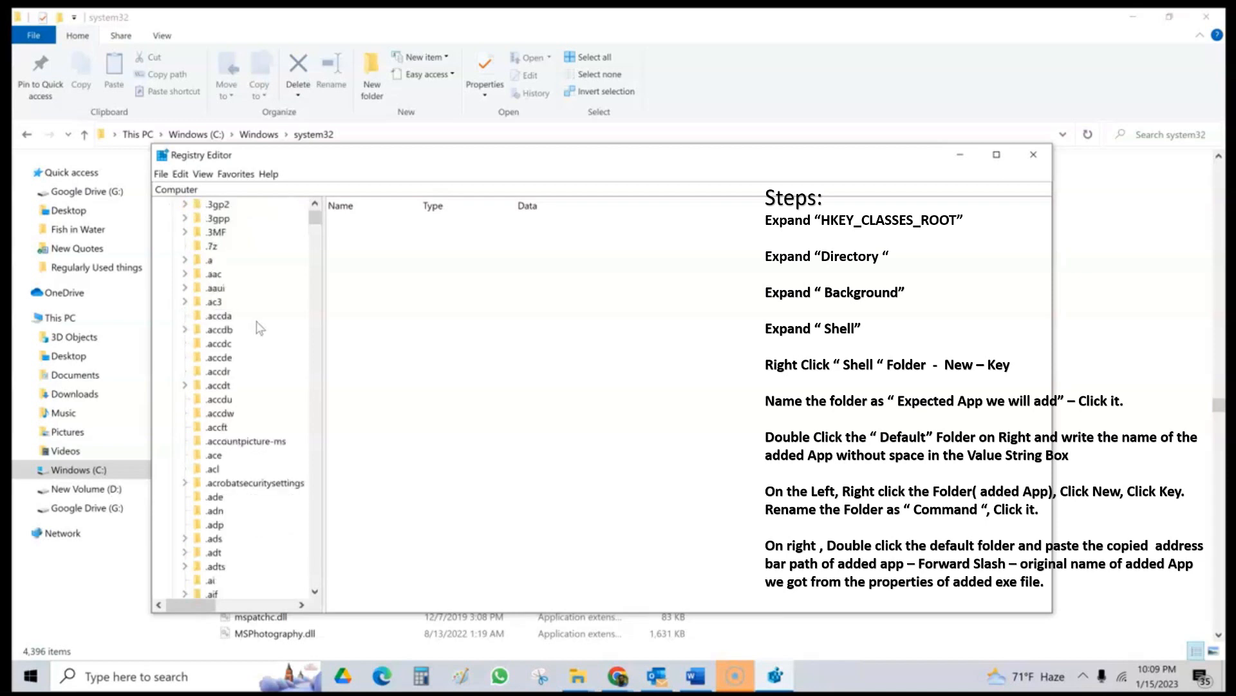
scroll(258, 341, "down", 20)
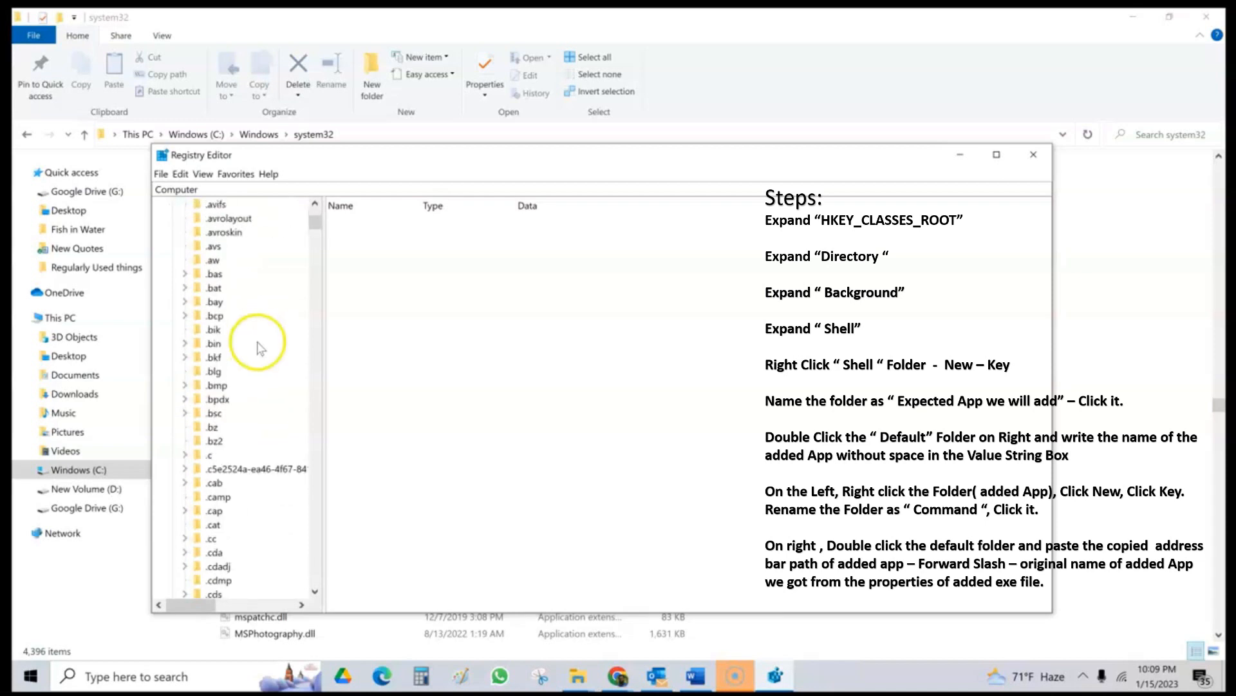
scroll(259, 357, "down", 8)
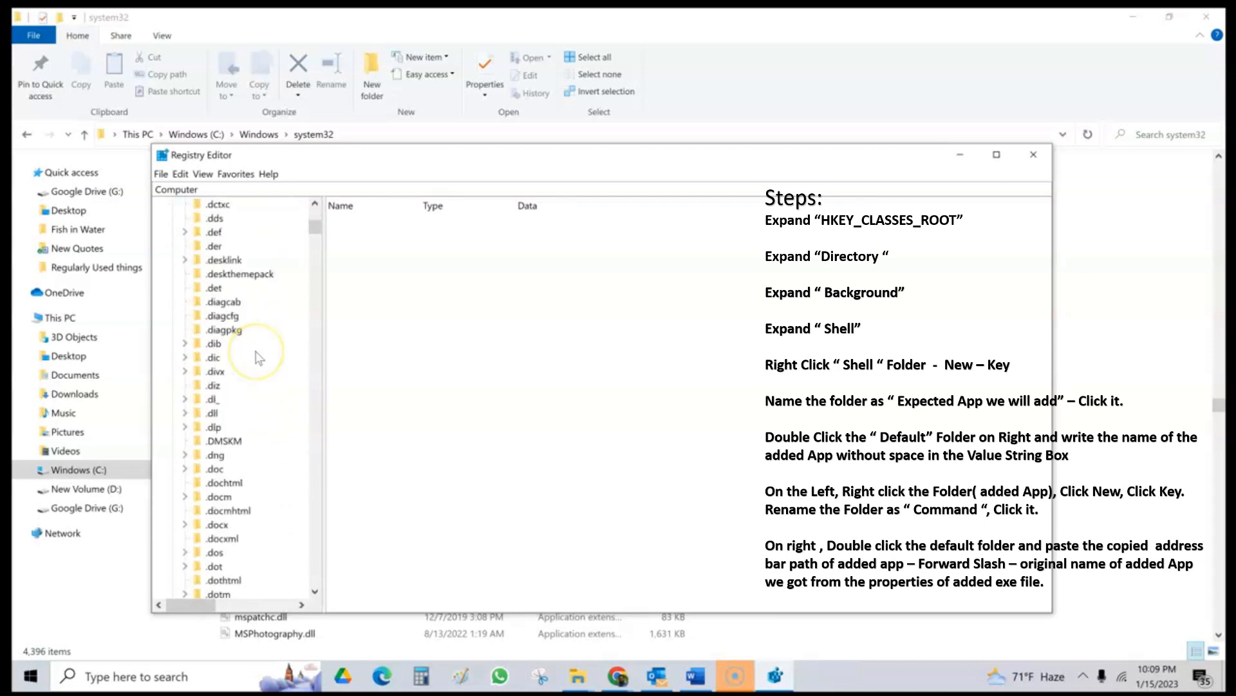
scroll(258, 359, "down", 9)
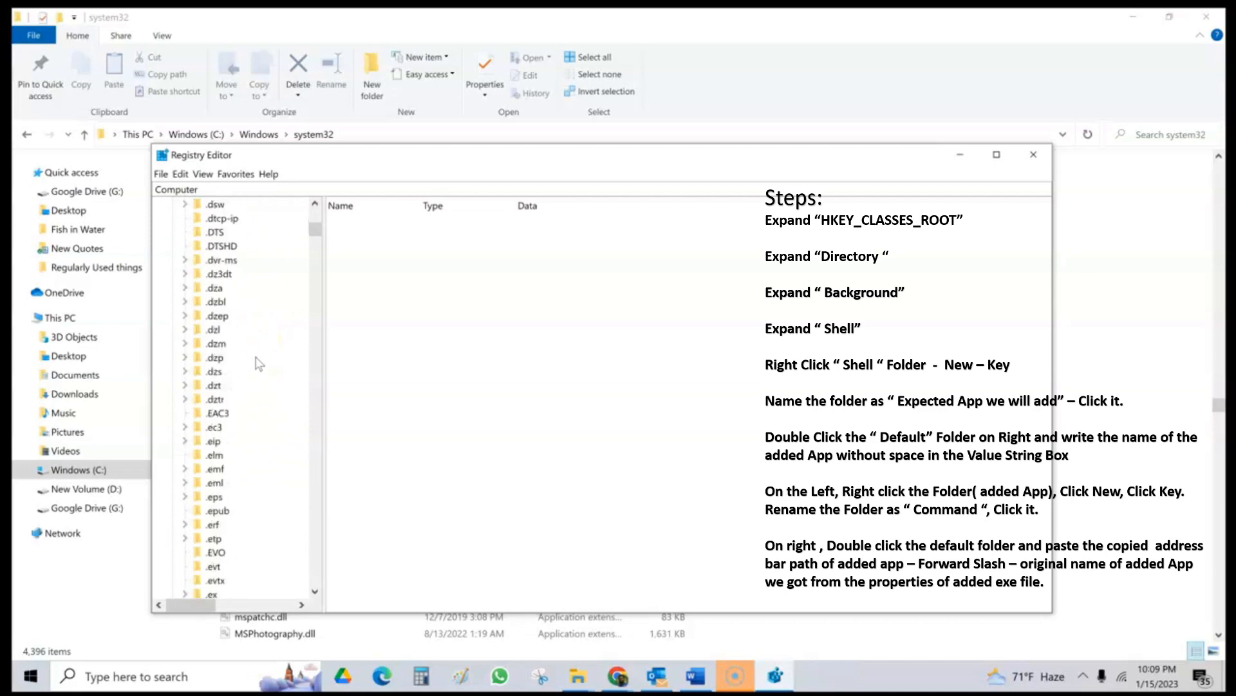
scroll(259, 364, "up", 4)
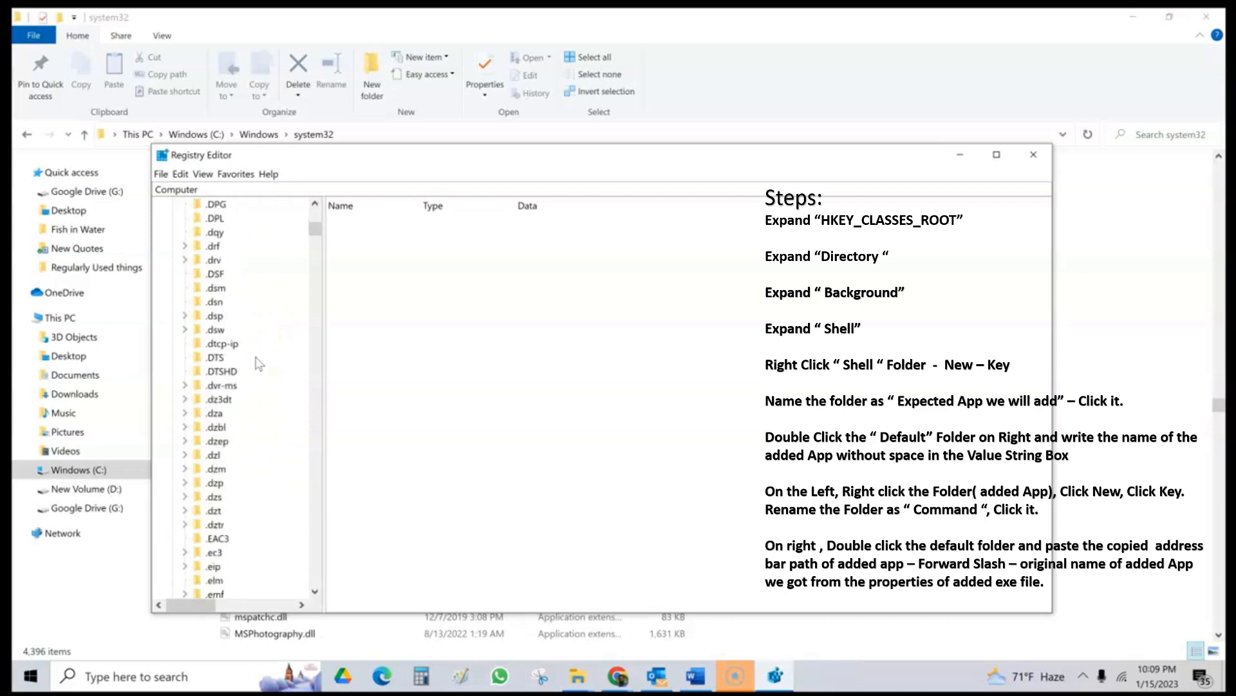
scroll(259, 367, "up", 2)
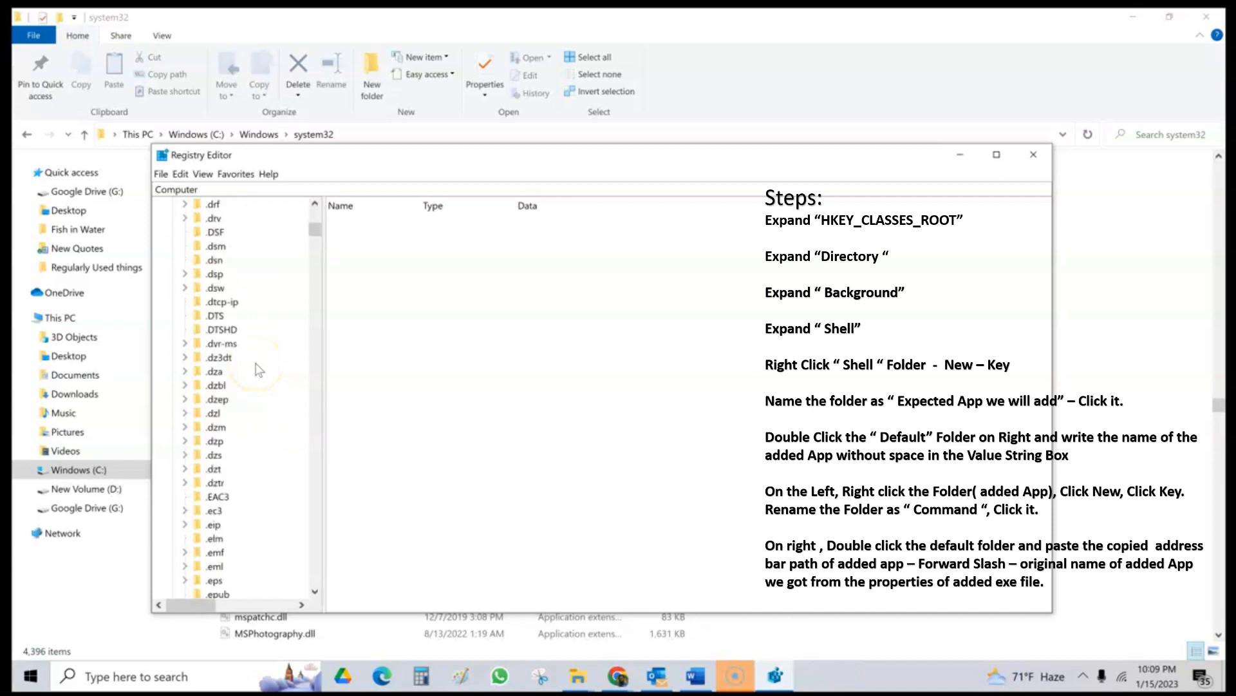
scroll(258, 369, "up", 2)
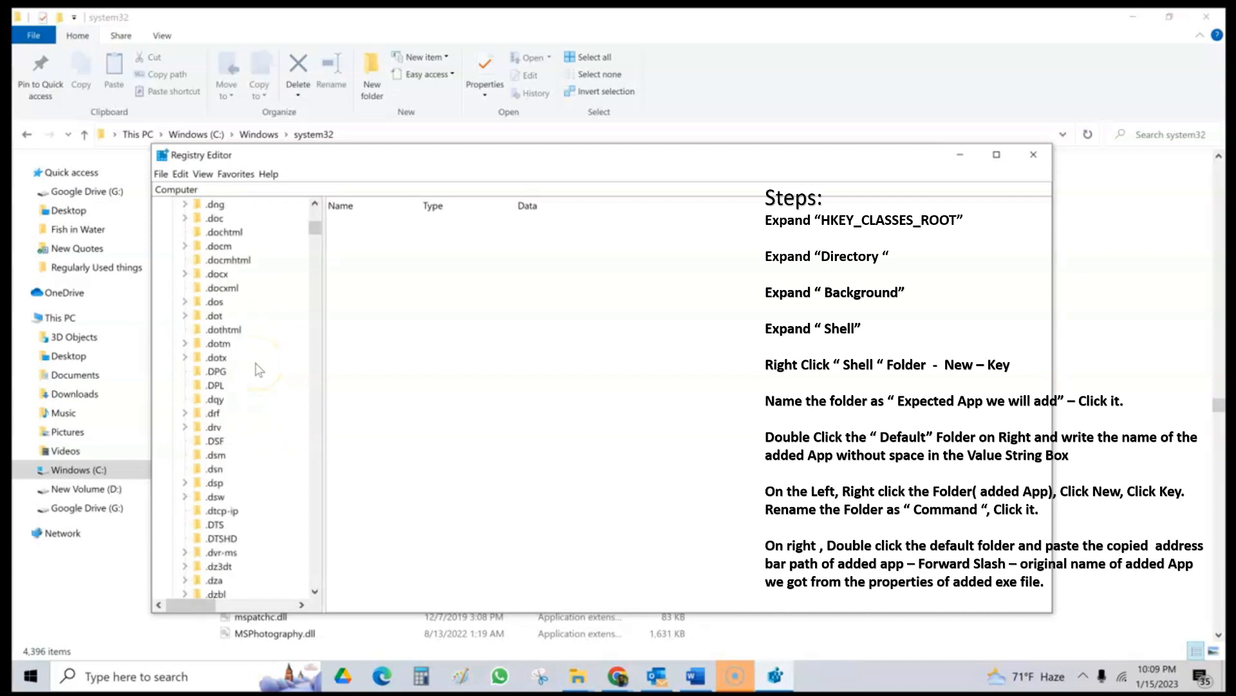
scroll(259, 369, "up", 4)
scroll(258, 369, "up", 3)
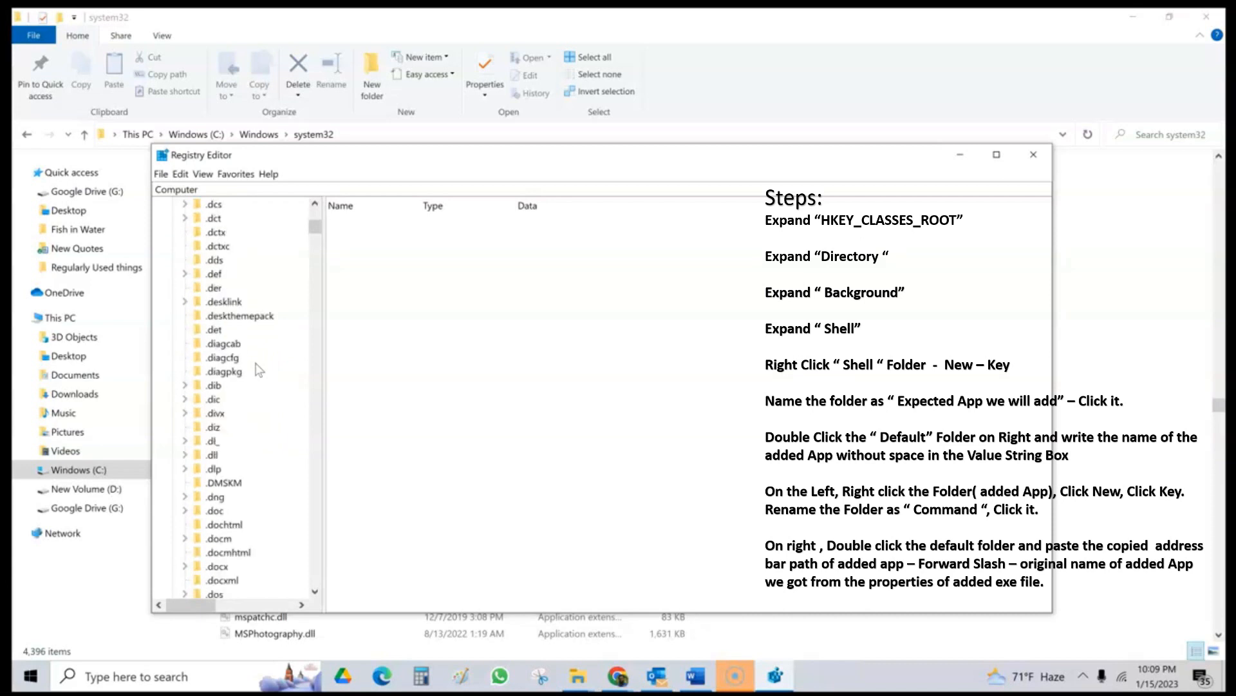
scroll(259, 369, "up", 3)
scroll(259, 369, "down", 2)
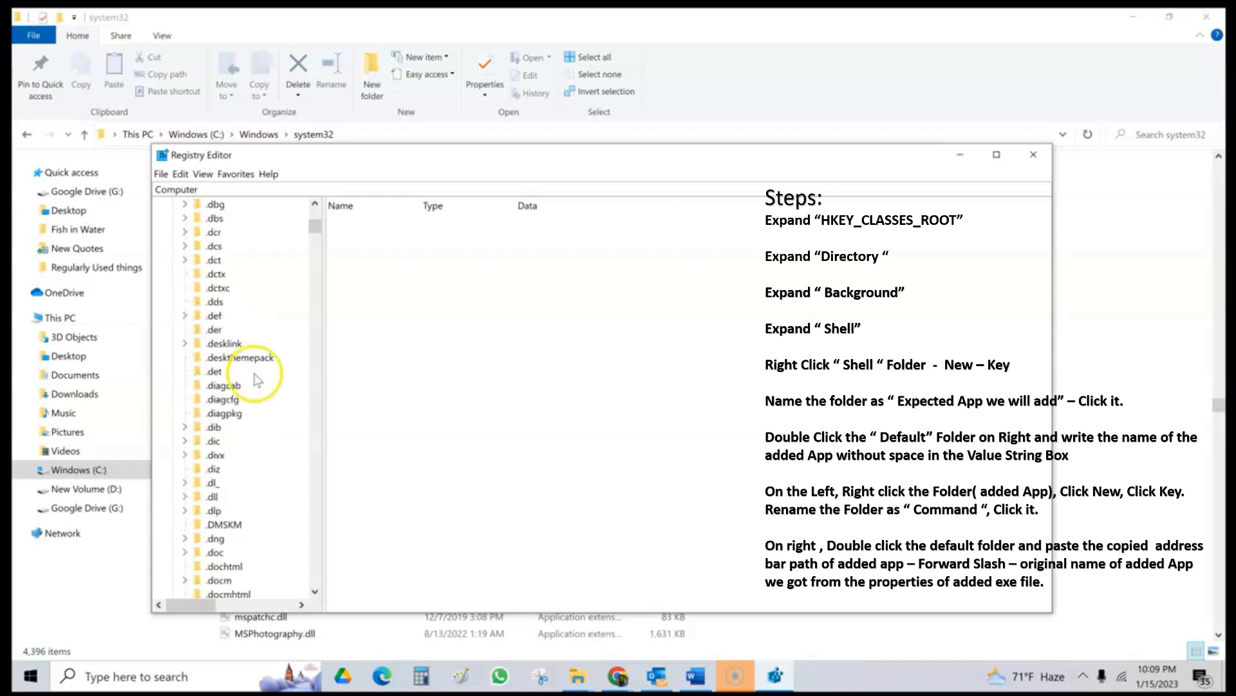
scroll(258, 444, "up", 1)
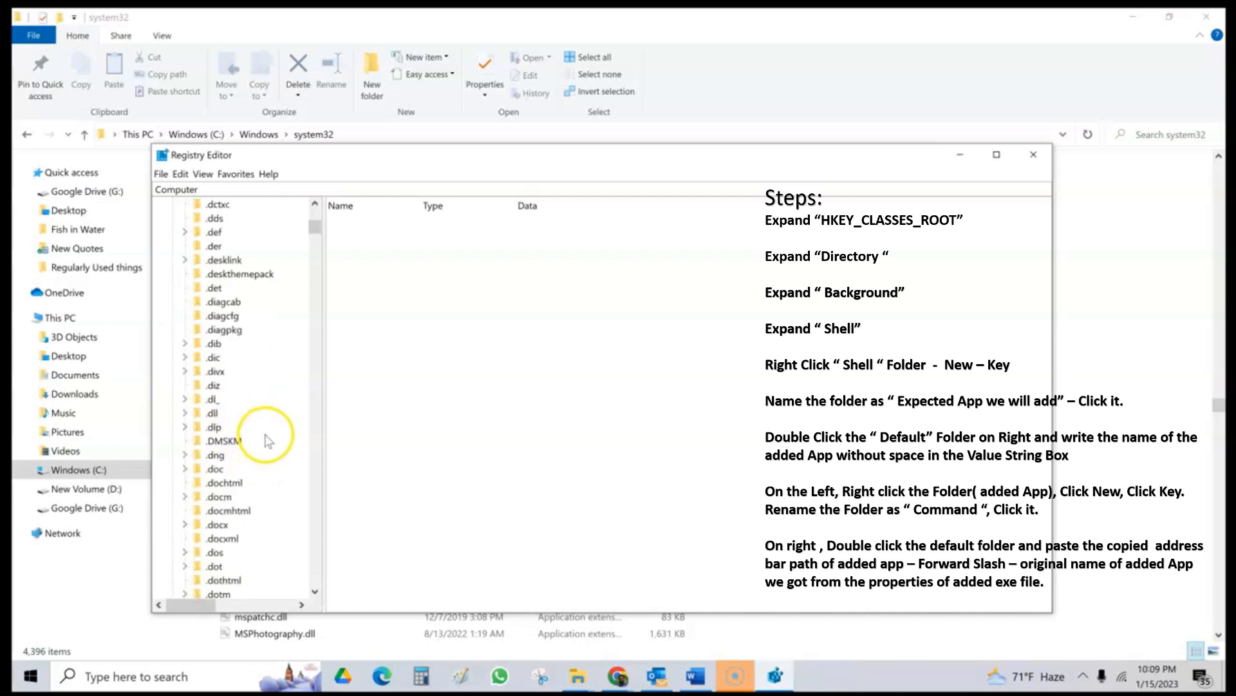
scroll(264, 428, "up", 2)
scroll(266, 426, "down", 7)
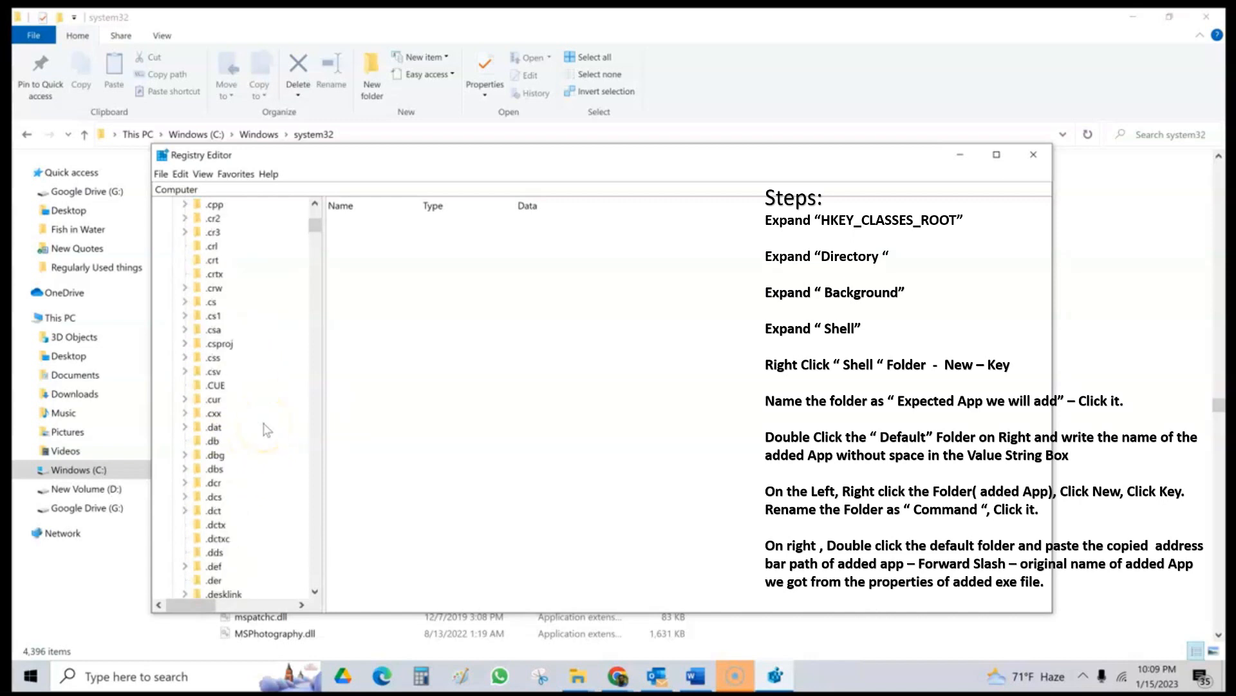
scroll(263, 423, "down", 2)
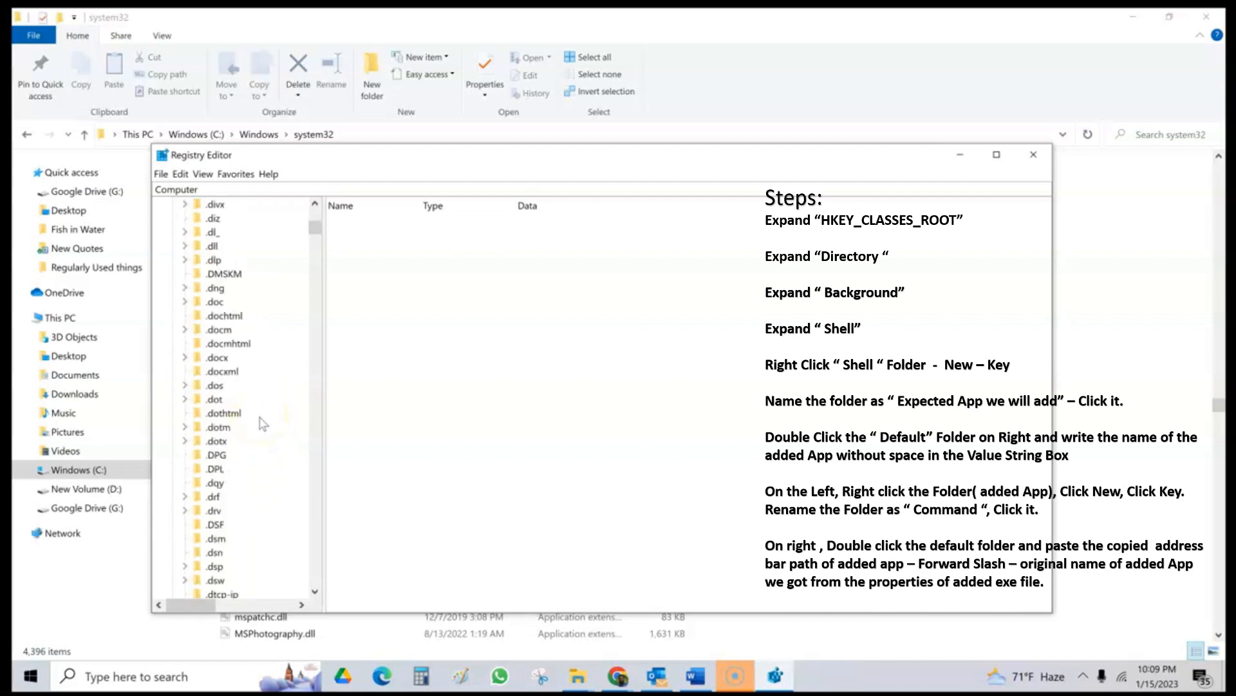
scroll(264, 421, "down", 4)
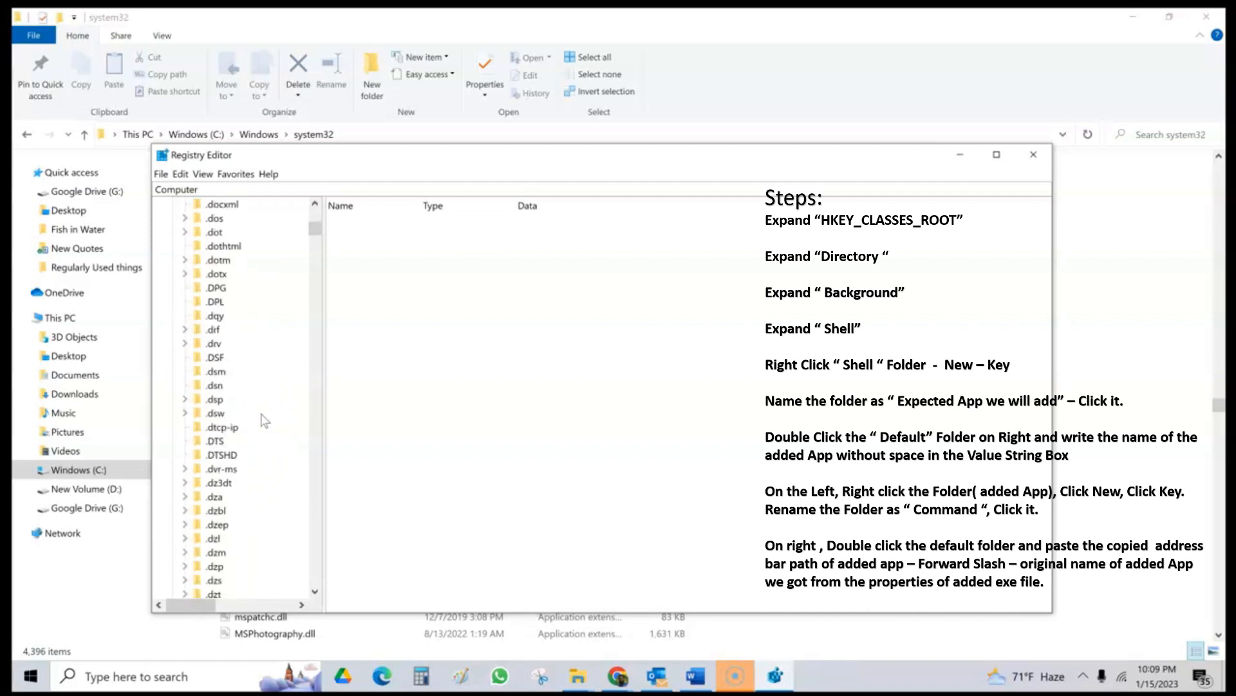
scroll(264, 420, "down", 20)
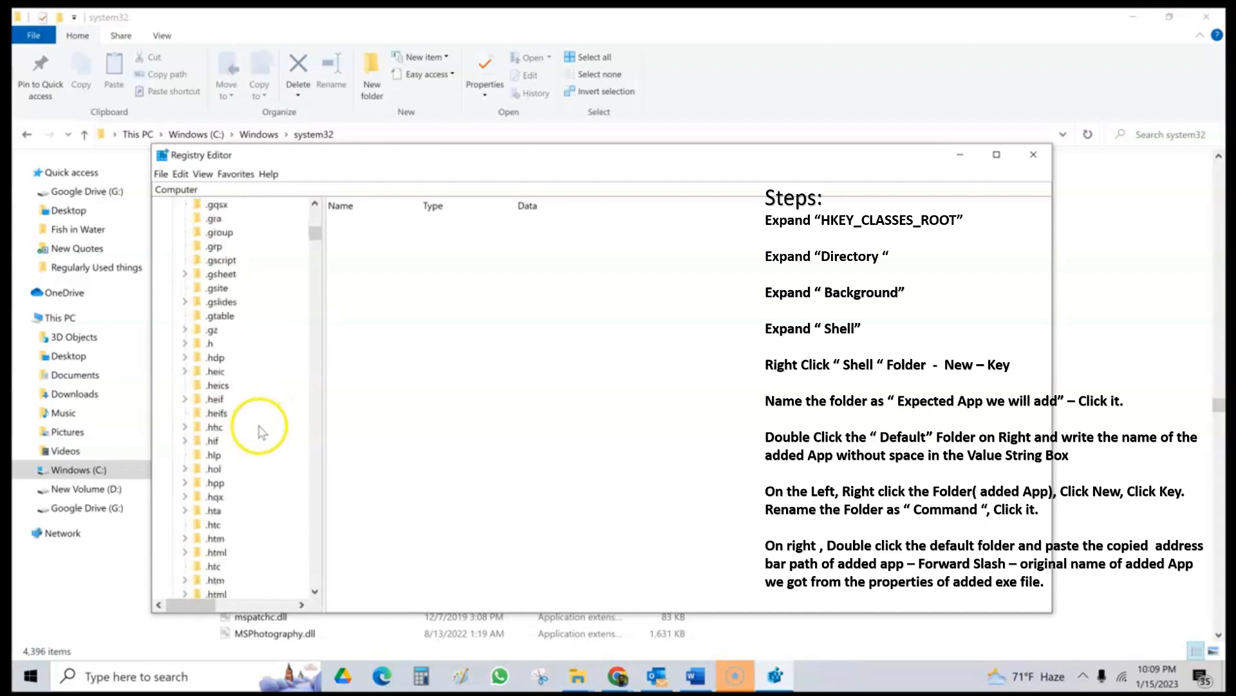
scroll(261, 428, "down", 15)
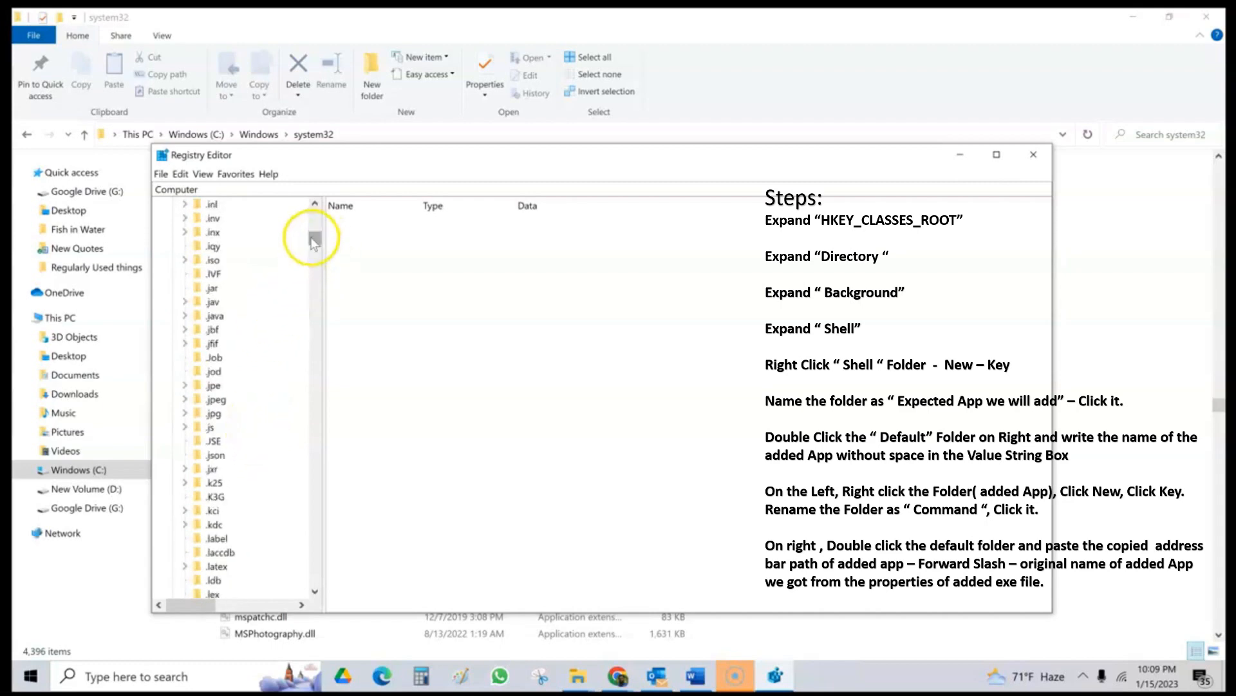
left_click_drag(311, 238, 336, 337)
scroll(252, 356, "up", 15)
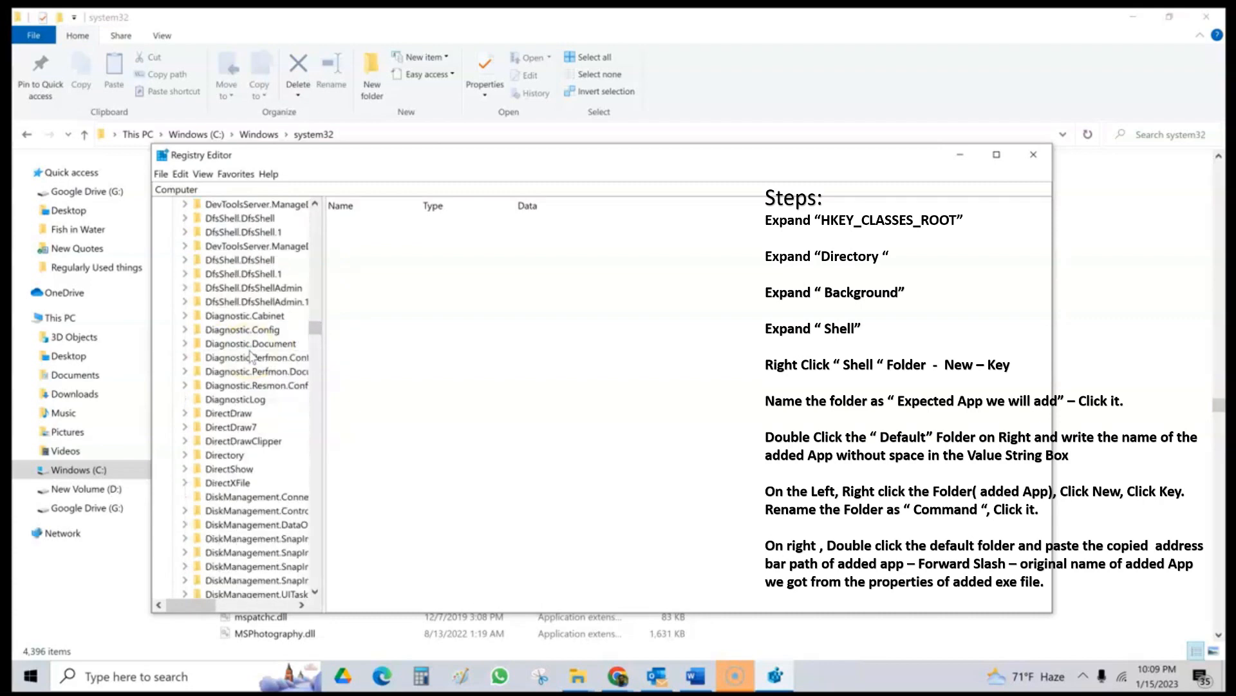
scroll(252, 356, "up", 1)
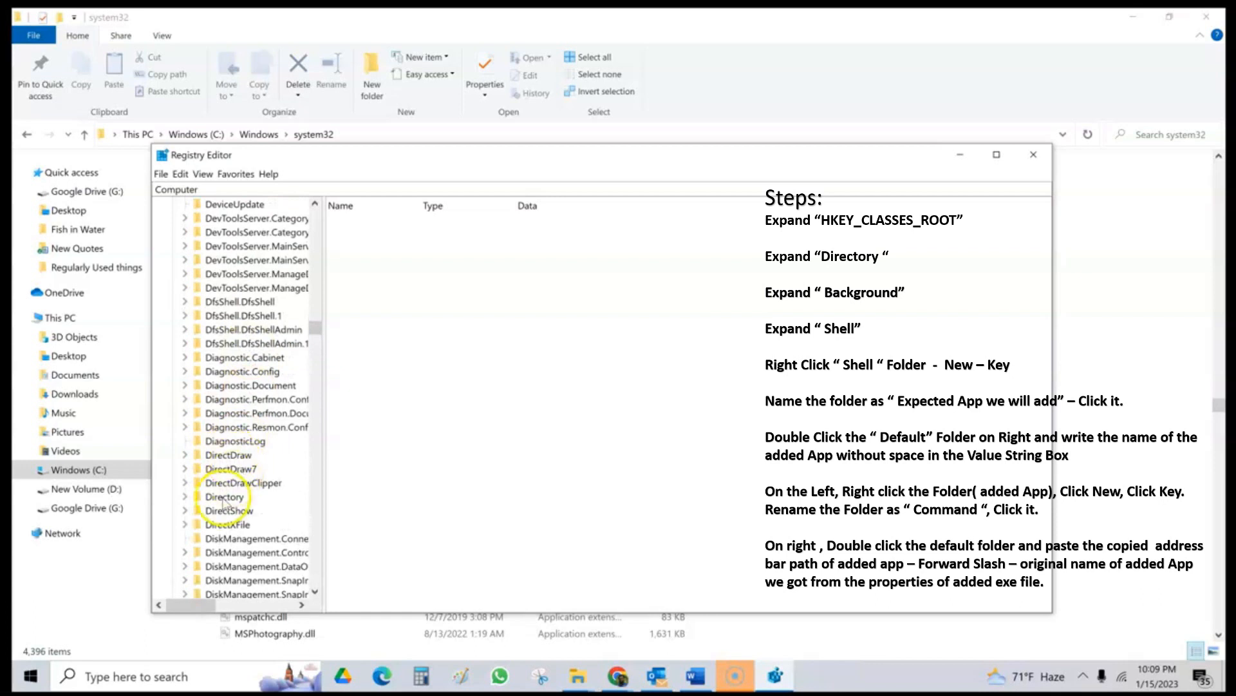
left_click(183, 497)
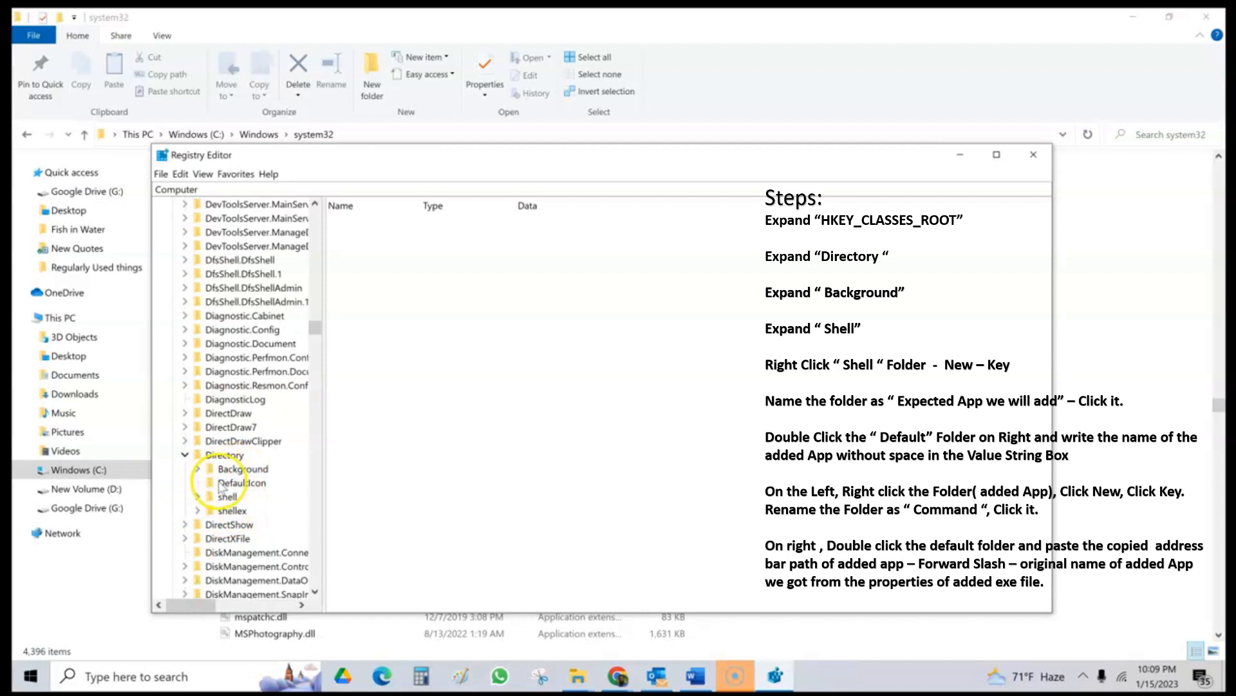
- Expand the Background key under Directory and the shell key inside it
left_click(197, 470)
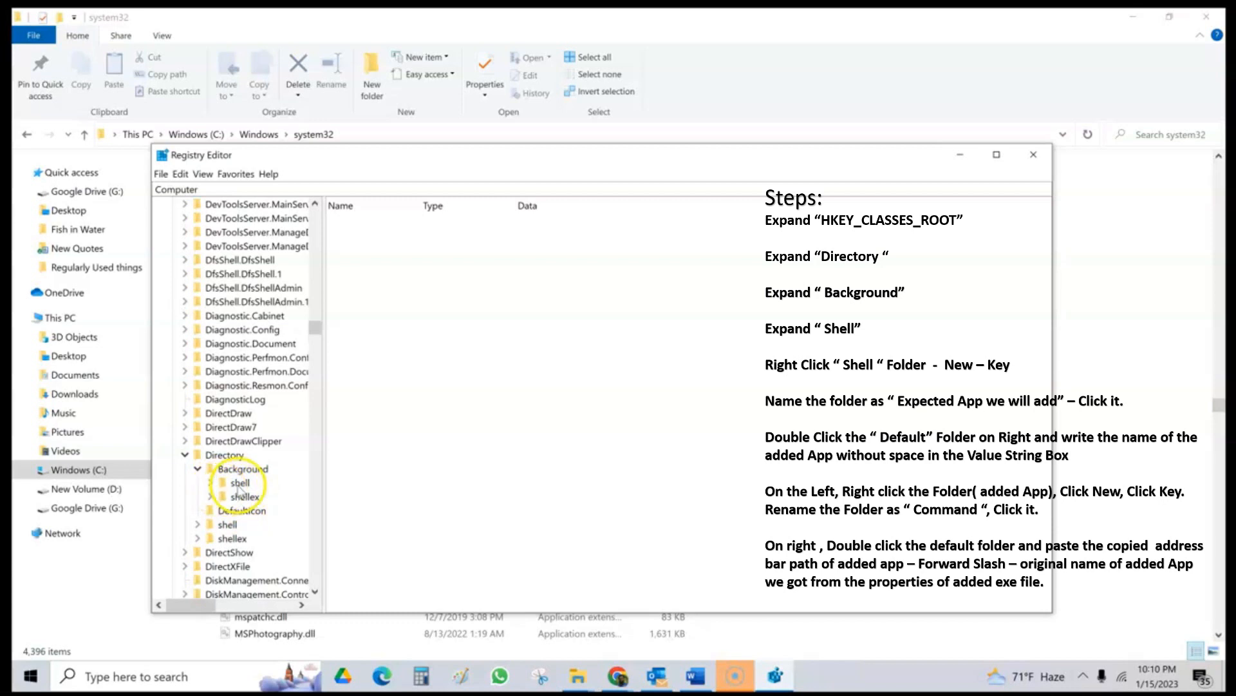
left_click(211, 483)
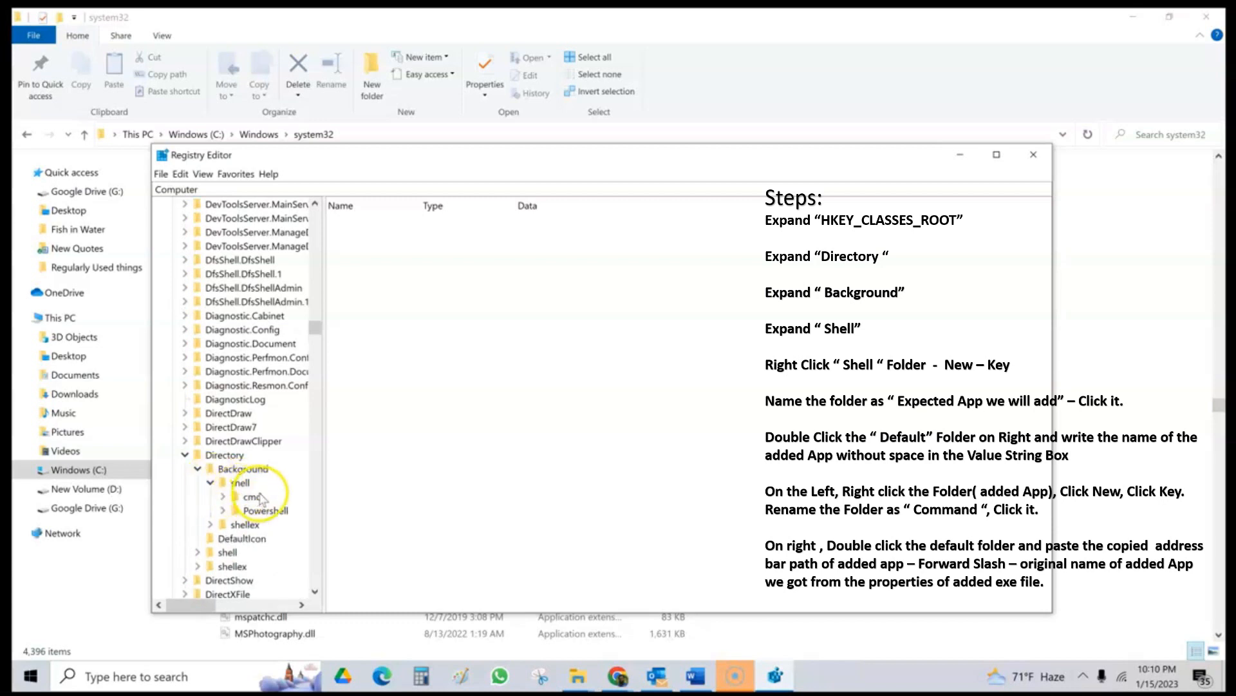
scroll(264, 502, "down", 1)
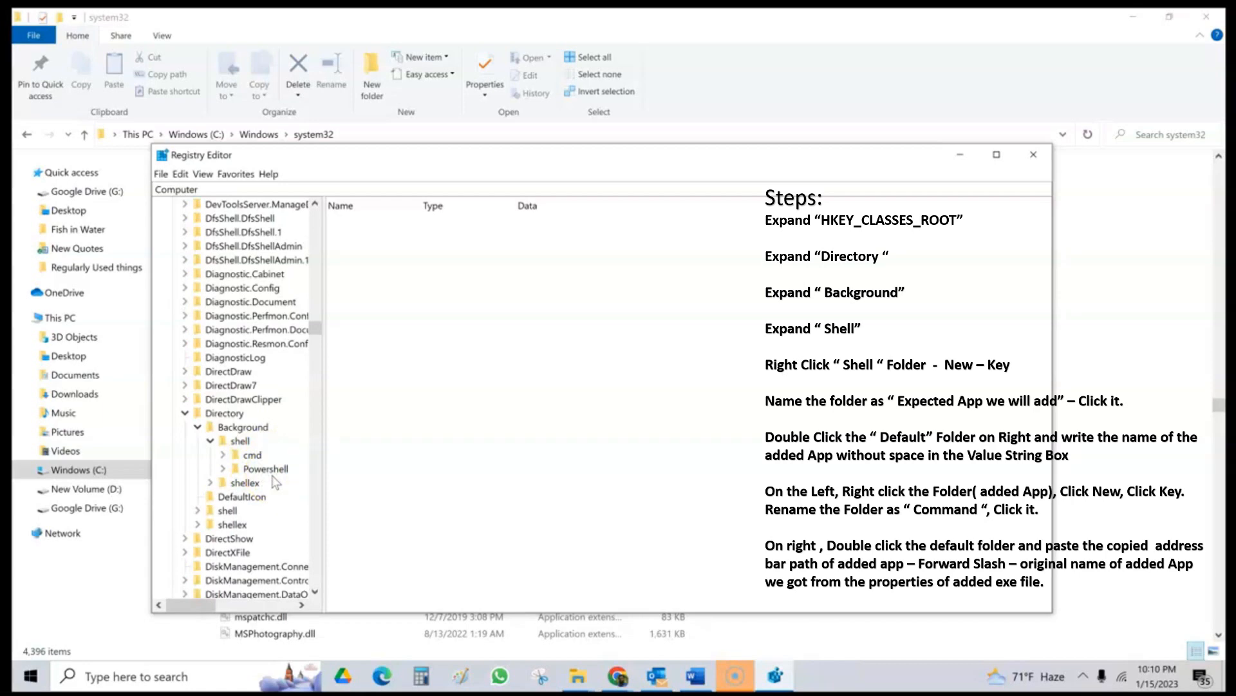
- Create a new key named "MS Paint" under Directory\Background\shell
right_click(241, 444)
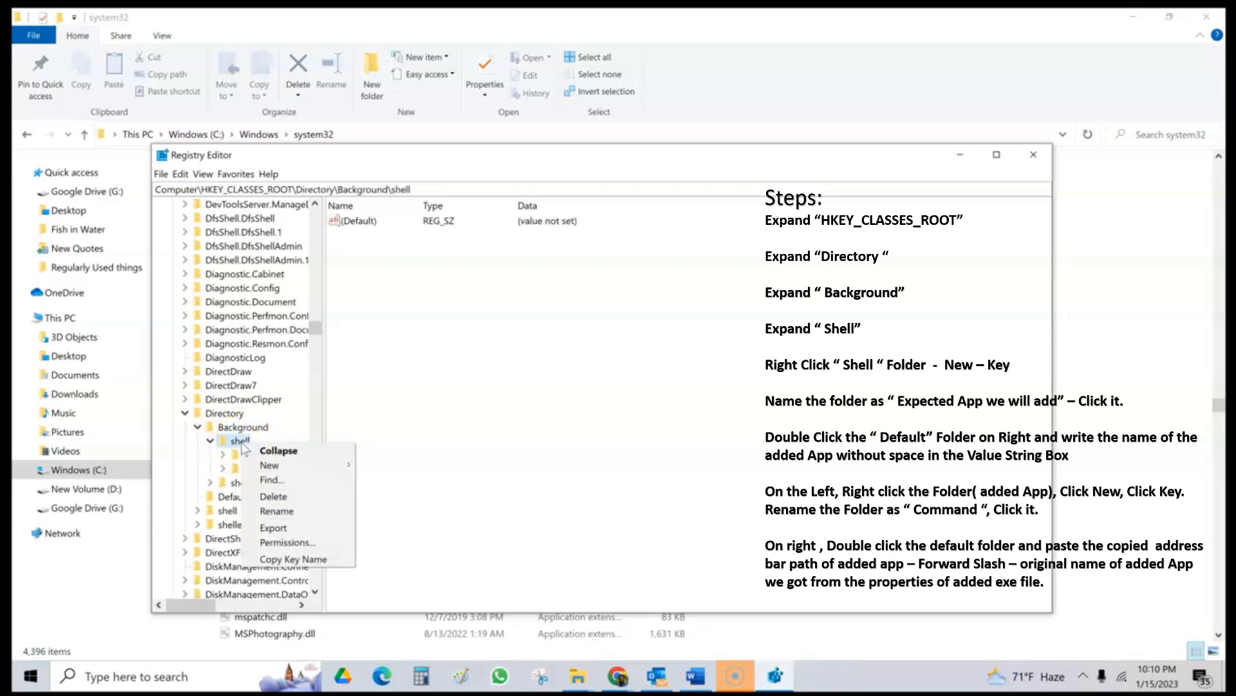
mouse_move(286, 469)
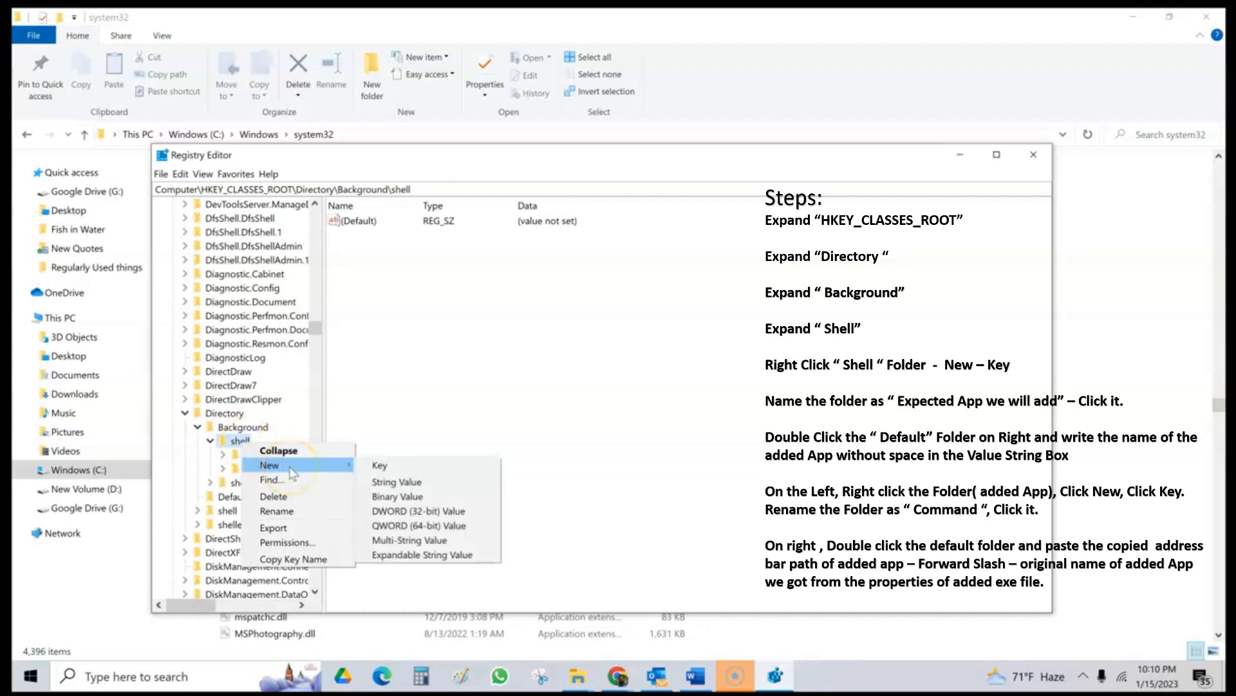
left_click(388, 466)
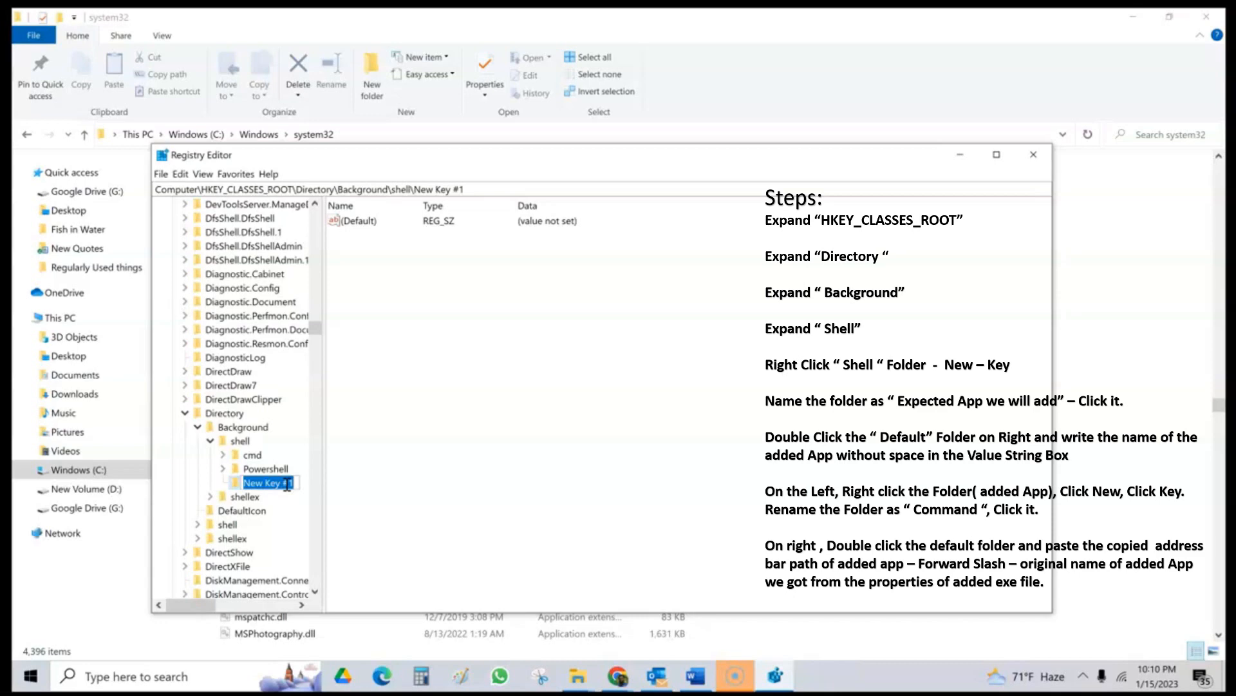
type("Ms")
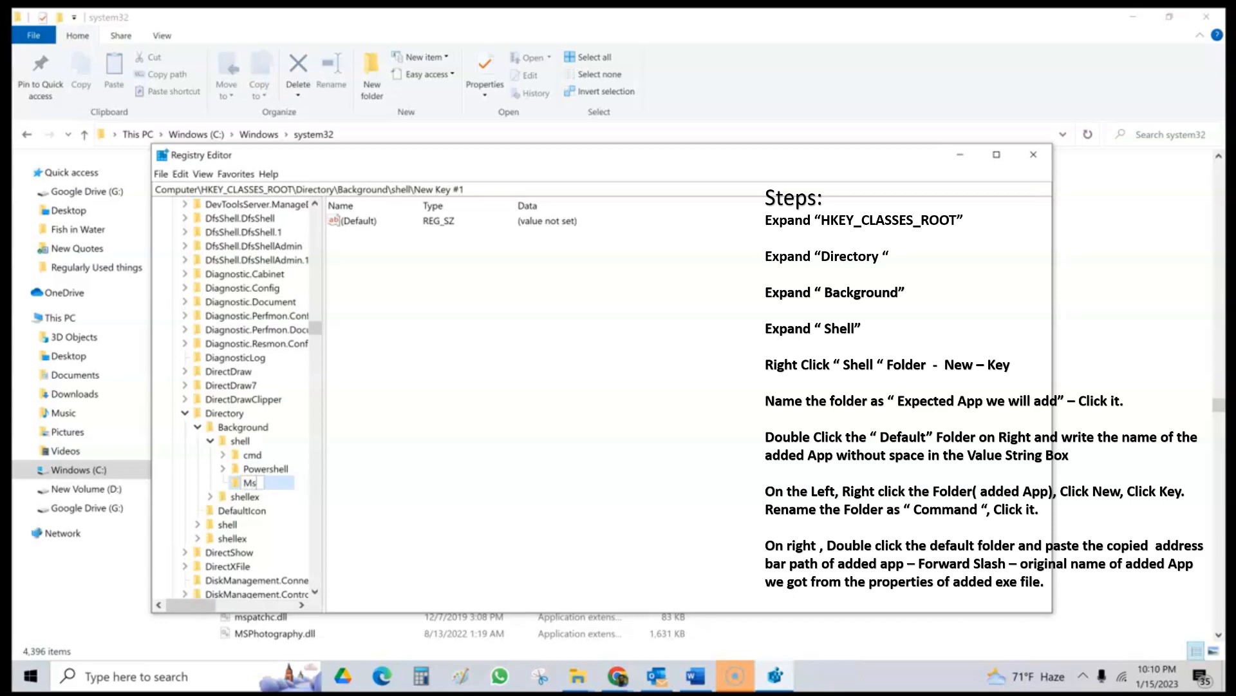
key("BackSpace")
type("S Paint")
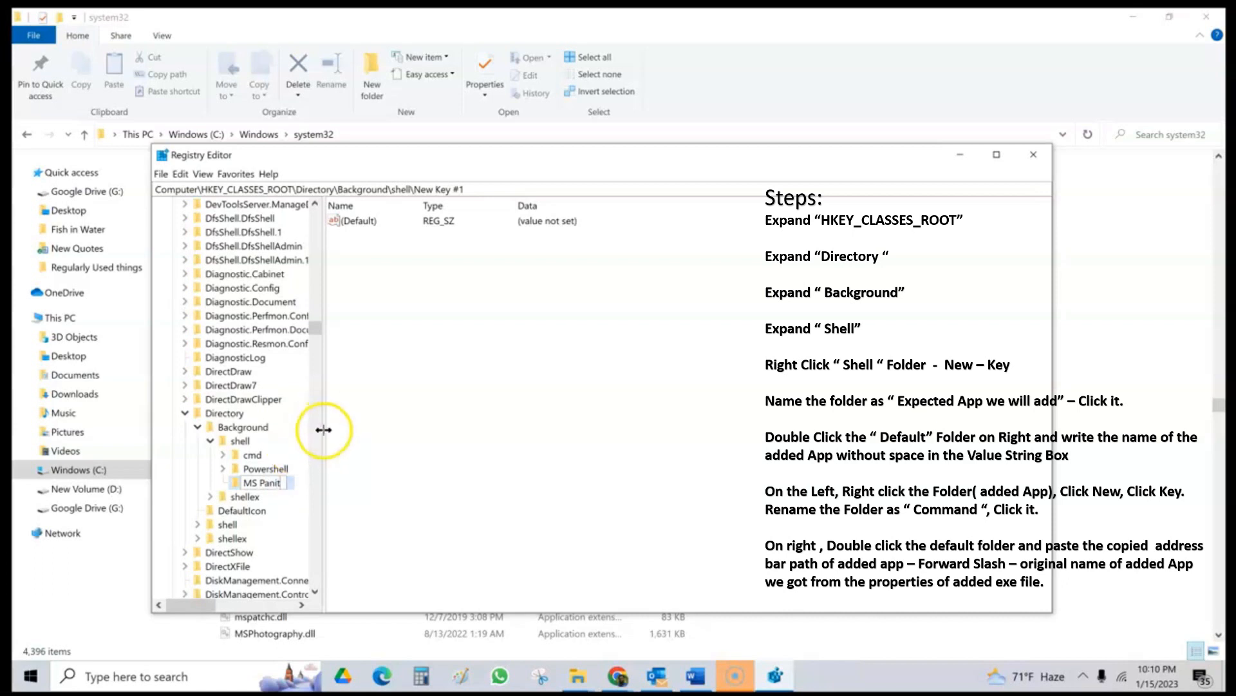
key("BackSpace")
key("BackSpace")
key("BackSpace")
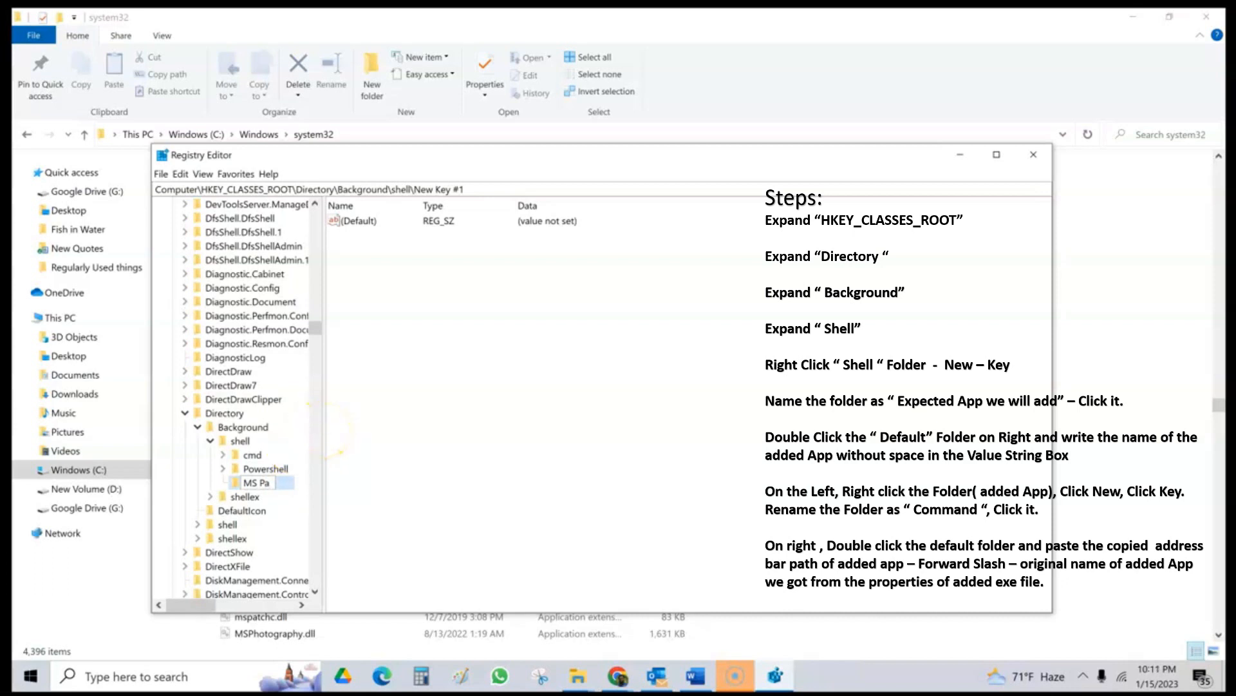
type("int")
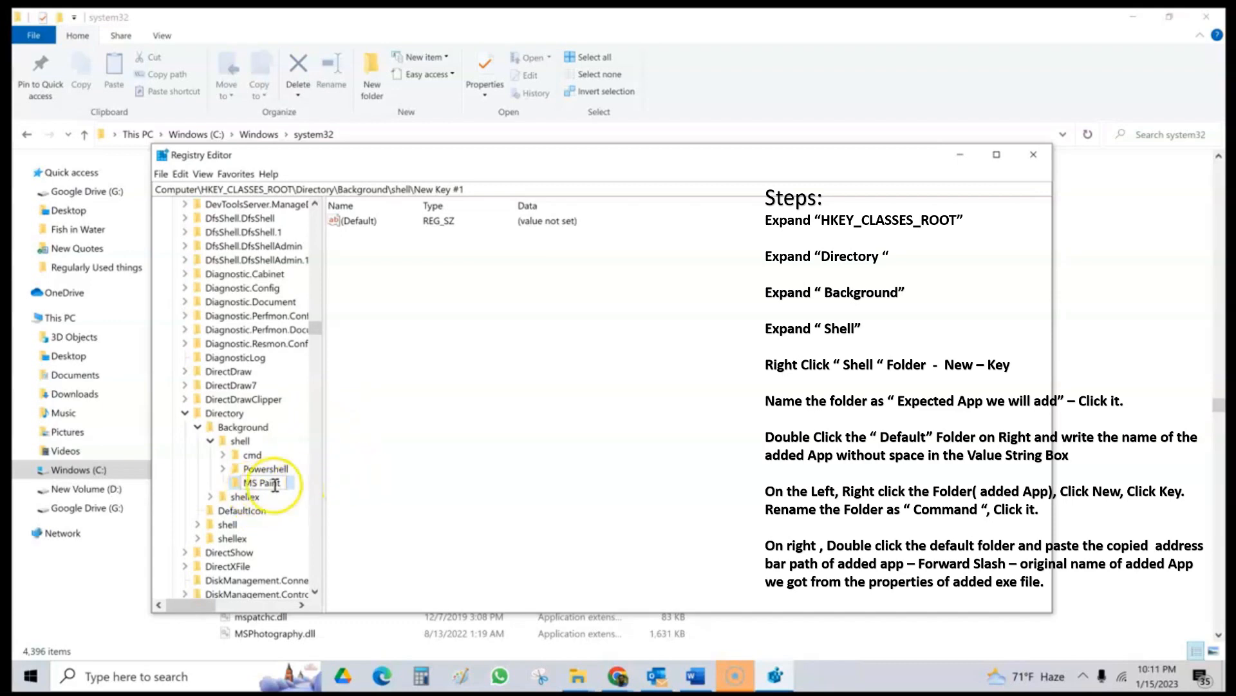
left_click(232, 486)
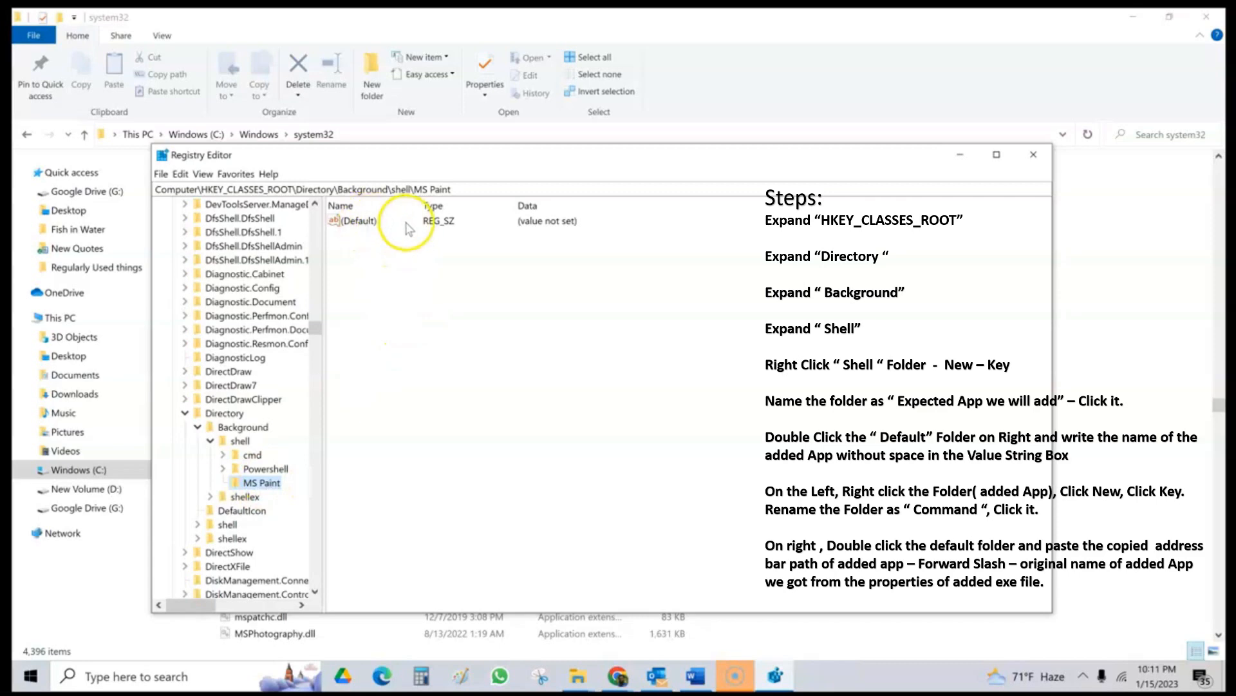
- Set the (Default) value data of the MS Paint key to "MSpaint"
left_click(358, 221)
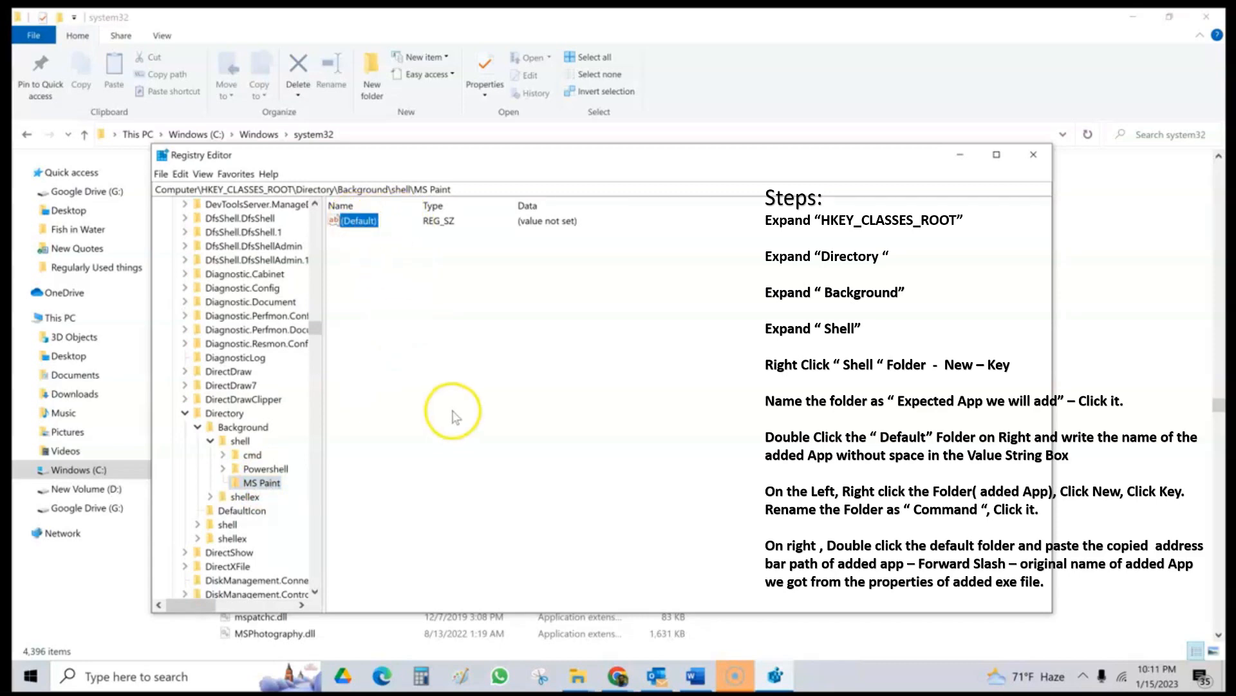
right_click(261, 483)
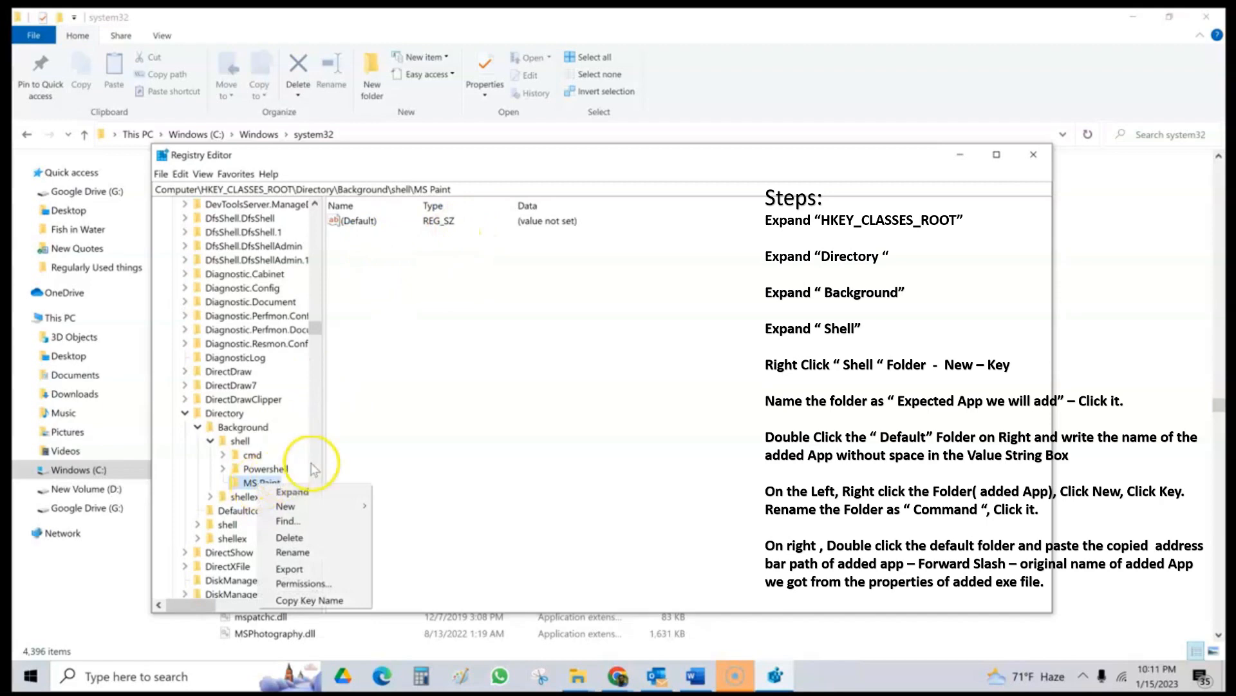
left_click(266, 482)
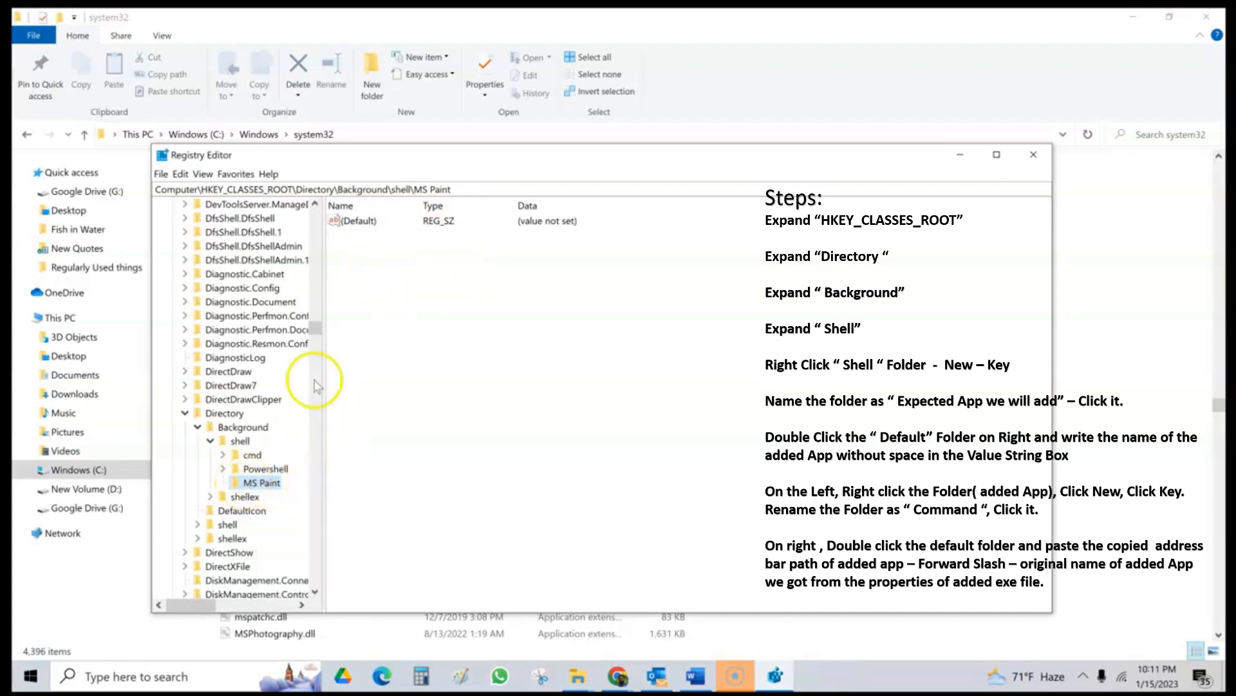
left_click(367, 222)
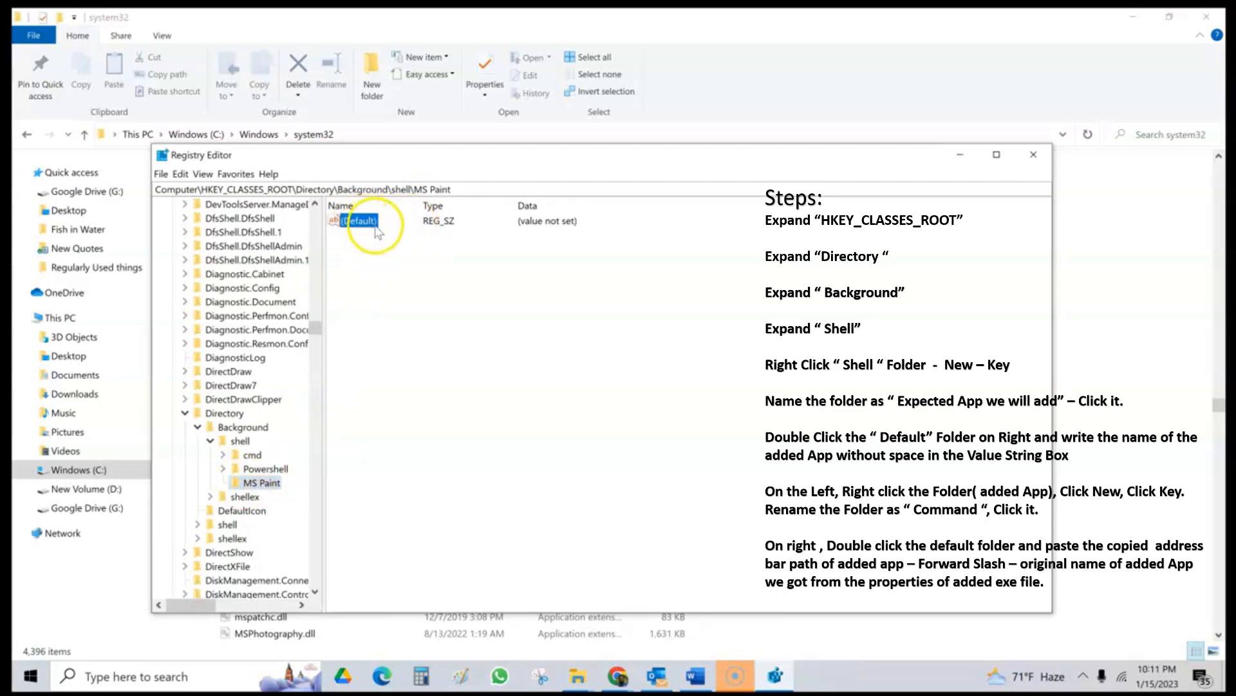
double_click(369, 227)
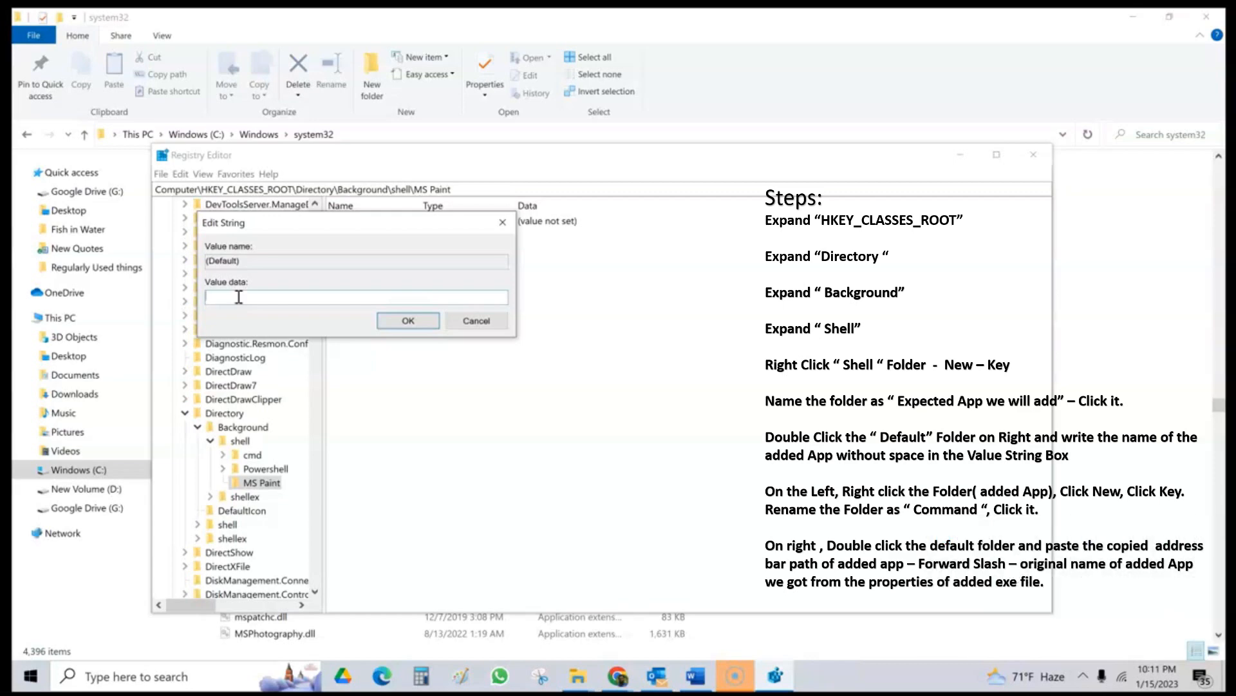
type("Maspaint")
left_click(218, 296)
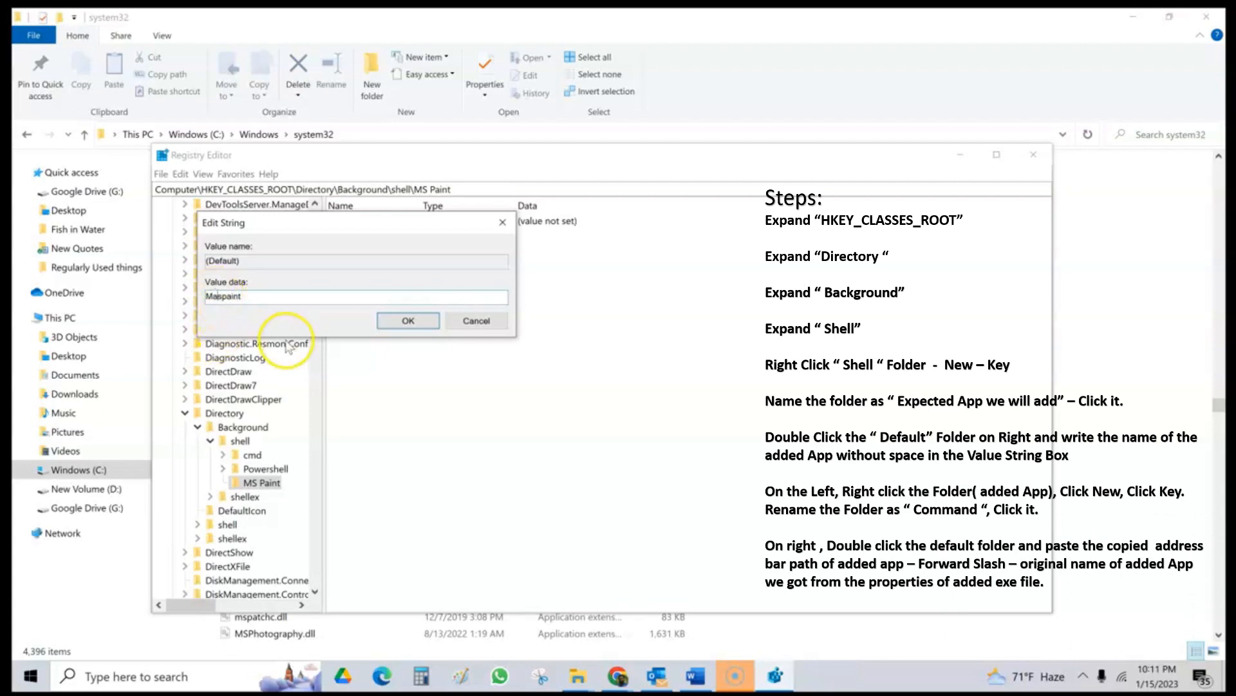
key("BackSpace")
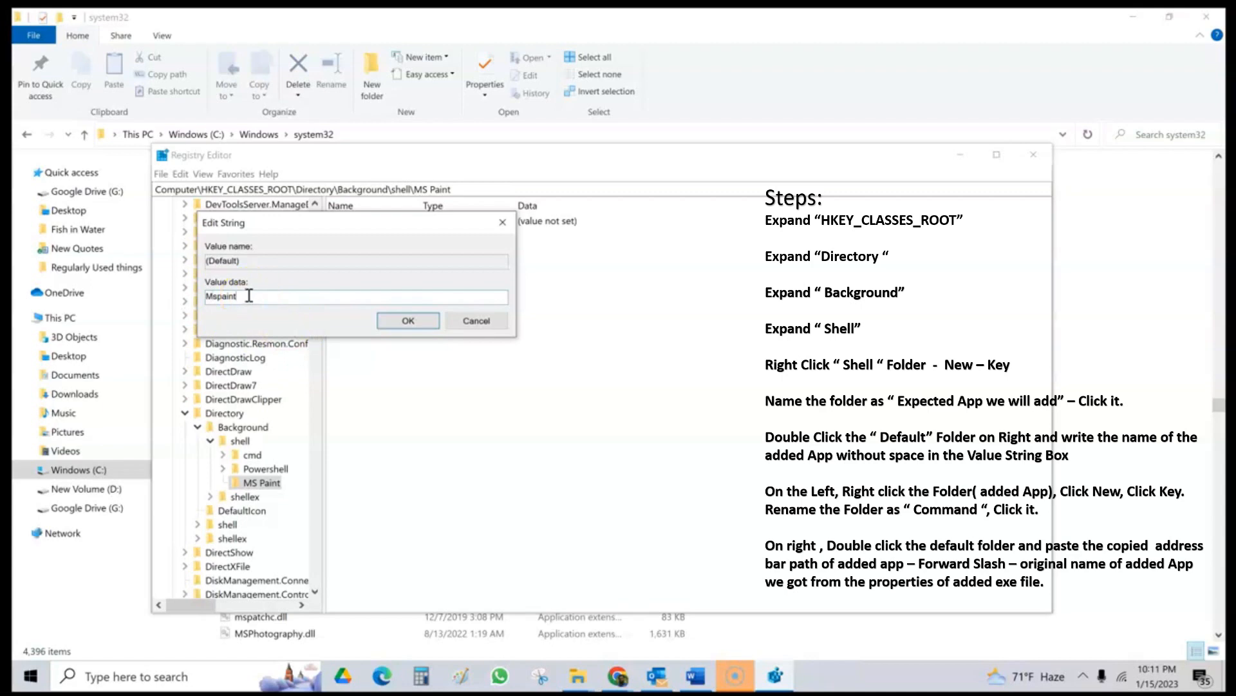
left_click(219, 295)
left_click(254, 296)
left_click(249, 297)
key("BackSpace")
type("S")
left_click(266, 291)
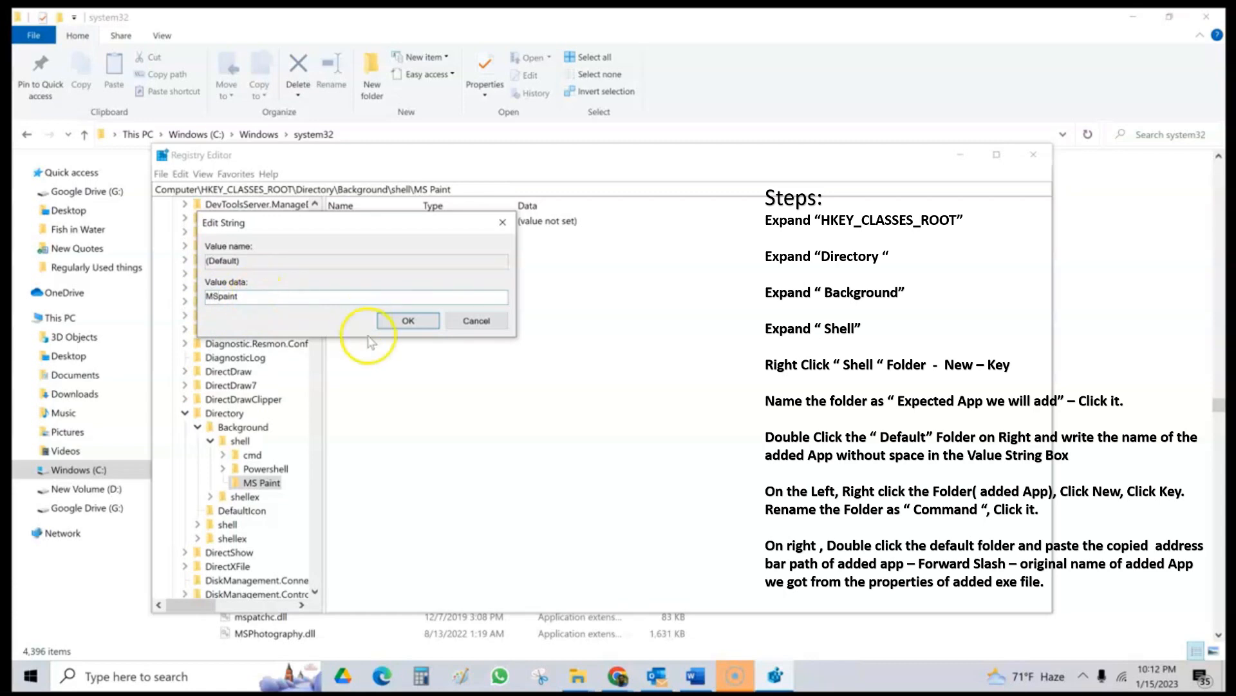
left_click(407, 321)
left_click(422, 322)
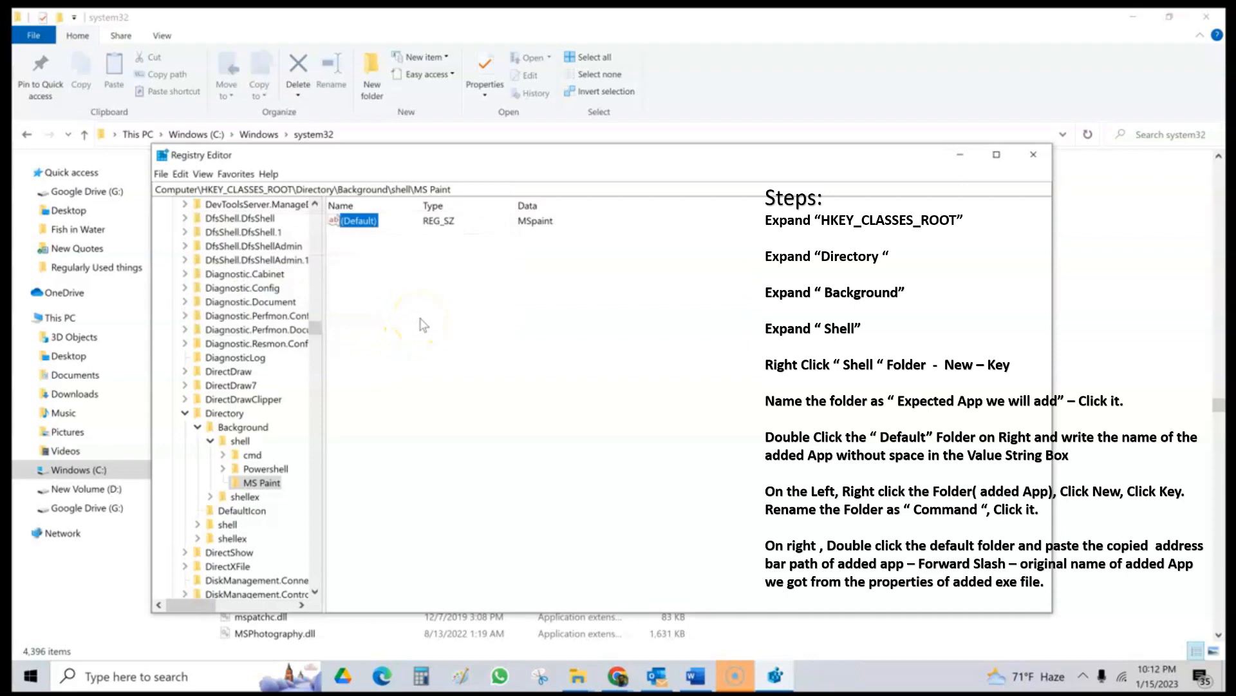
- Create a new subkey named "Command" under the MS Paint key
right_click(257, 488)
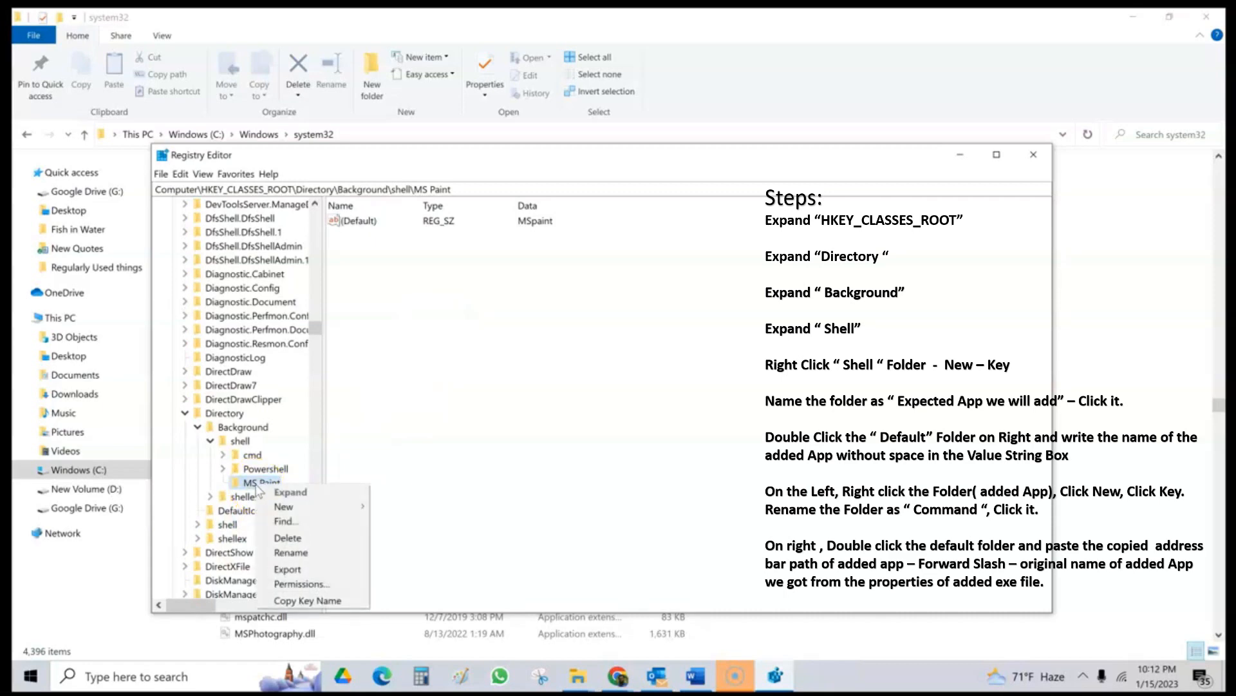
mouse_move(295, 511)
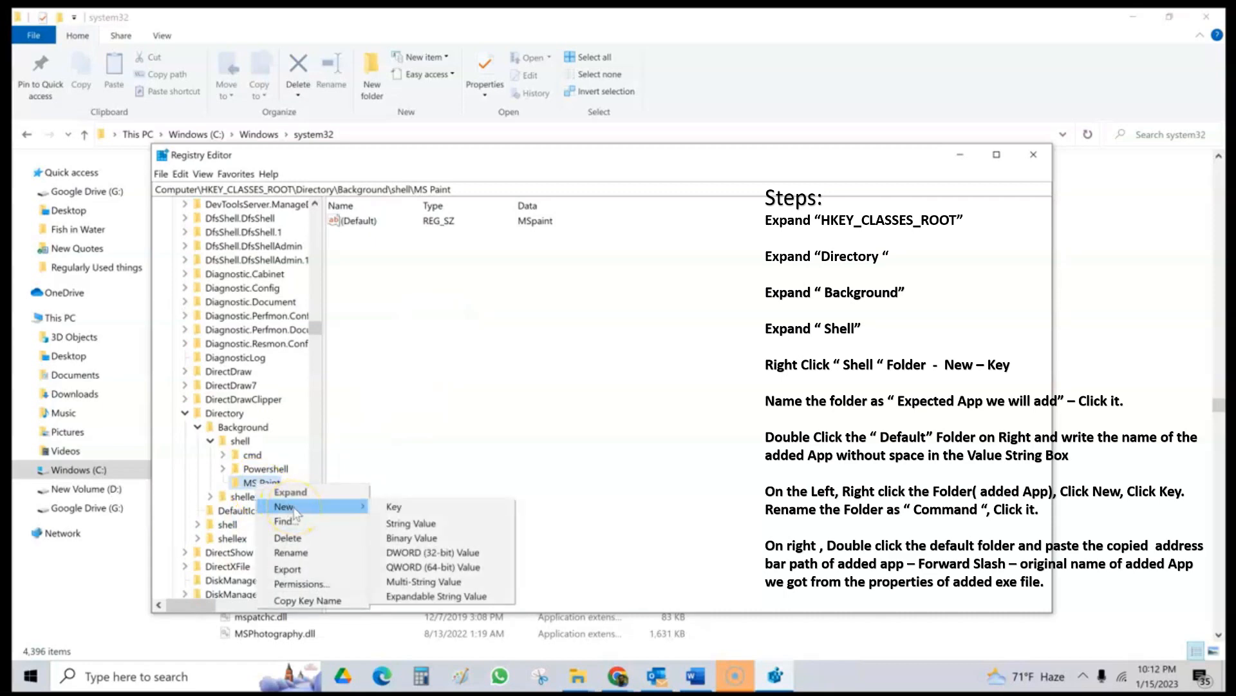
left_click(394, 507)
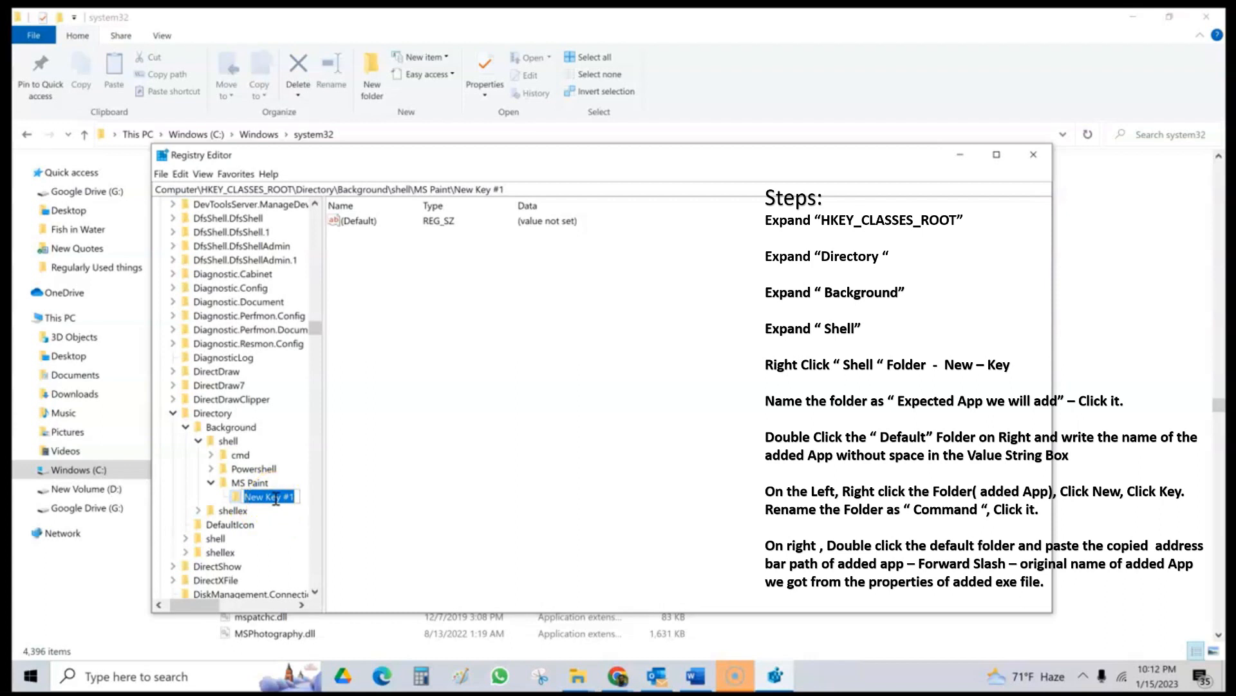
type("Command")
left_click(359, 481)
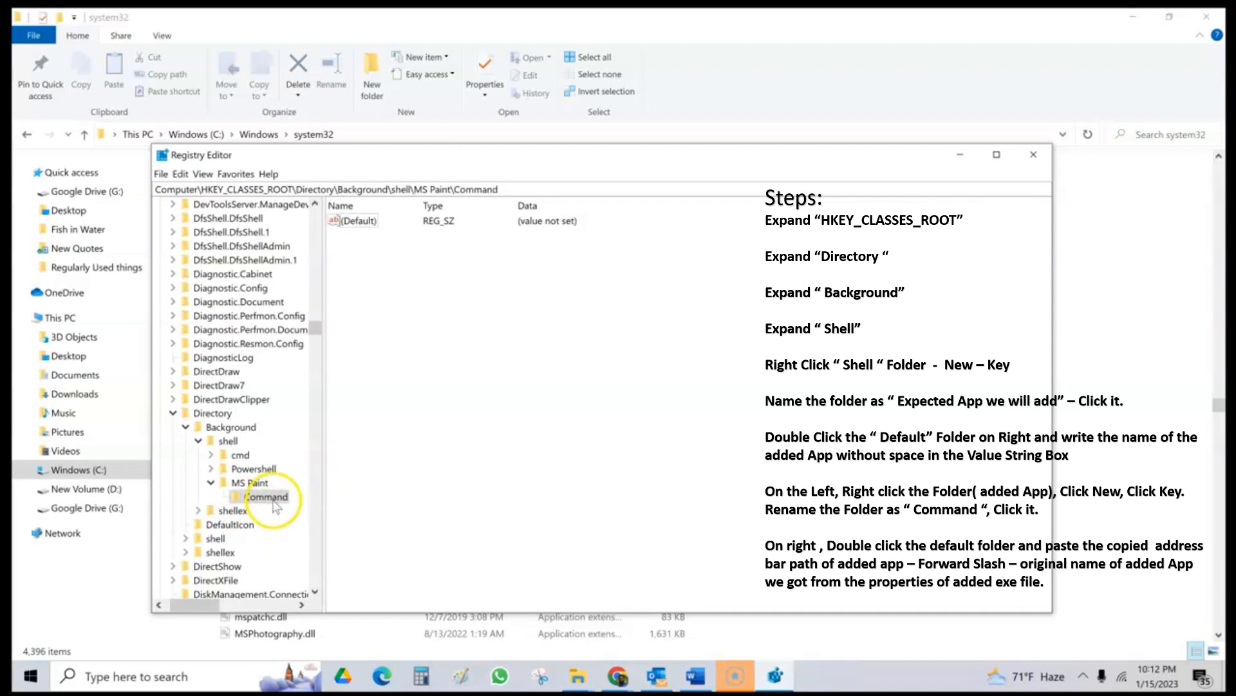
- Set the Command key's (Default) value data to C:\Windows\system32, using the path copied from the system32 folder in File Explorer
left_click(270, 500)
left_click(373, 223)
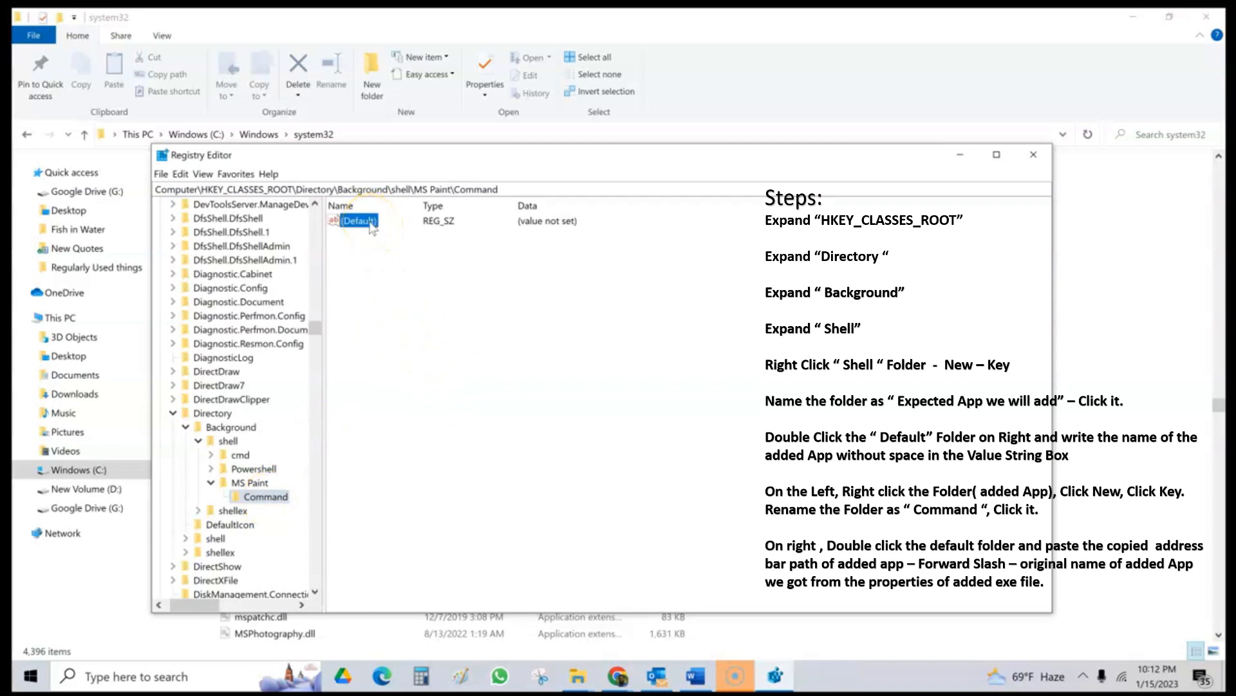
double_click(372, 224)
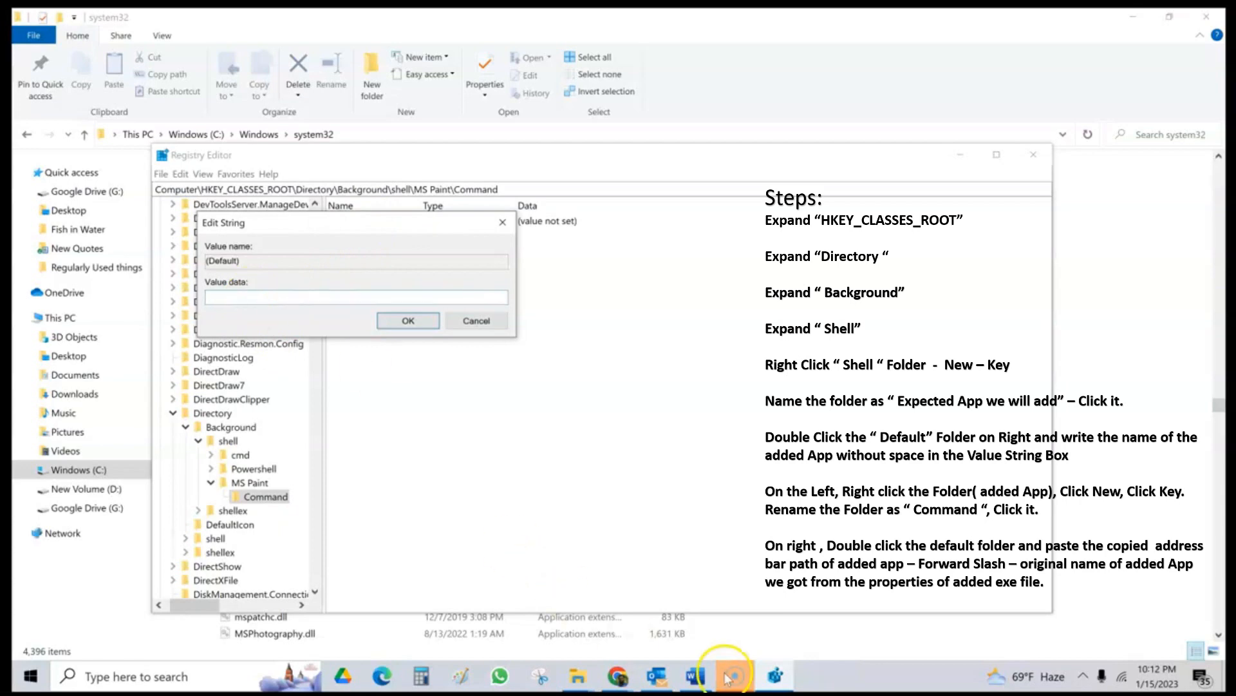
left_click(588, 682)
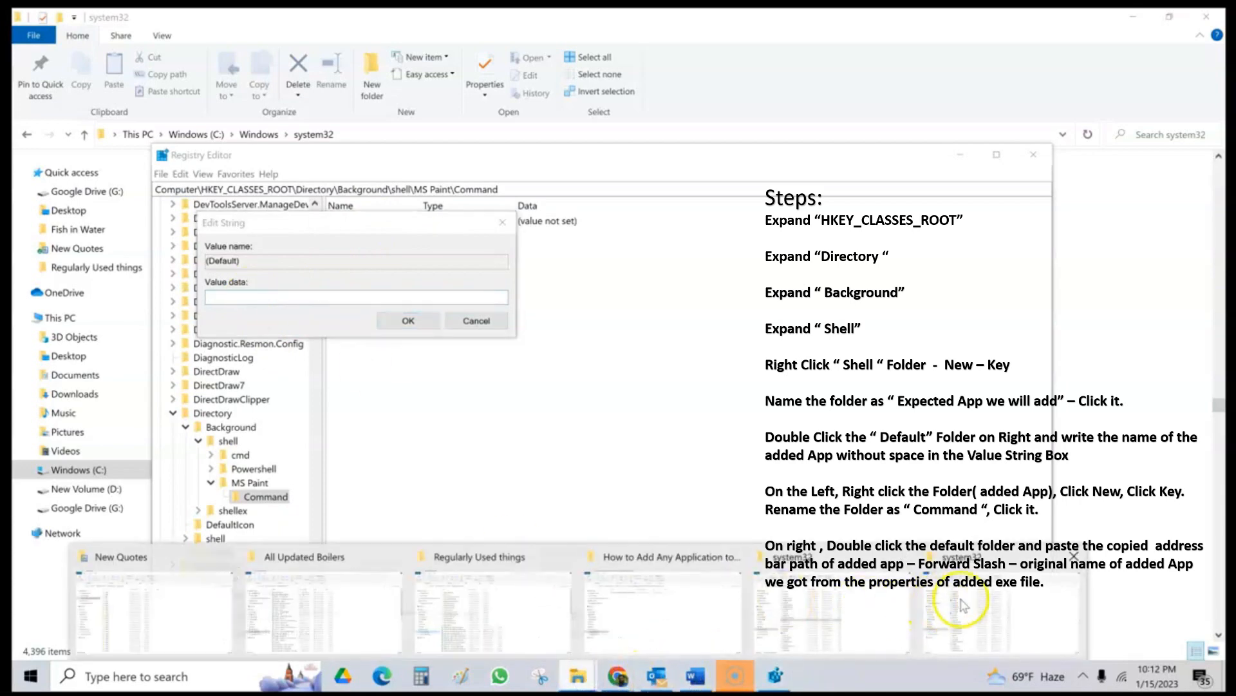
left_click(960, 606)
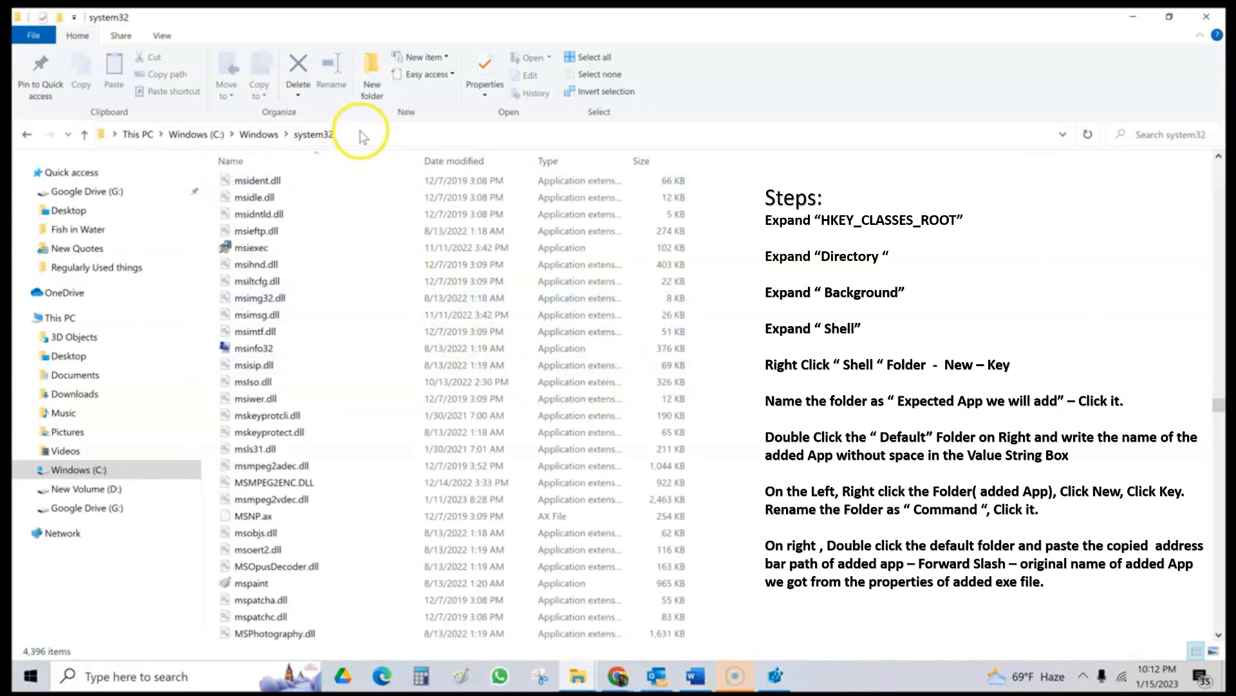
left_click(382, 136)
key("ctrl+c")
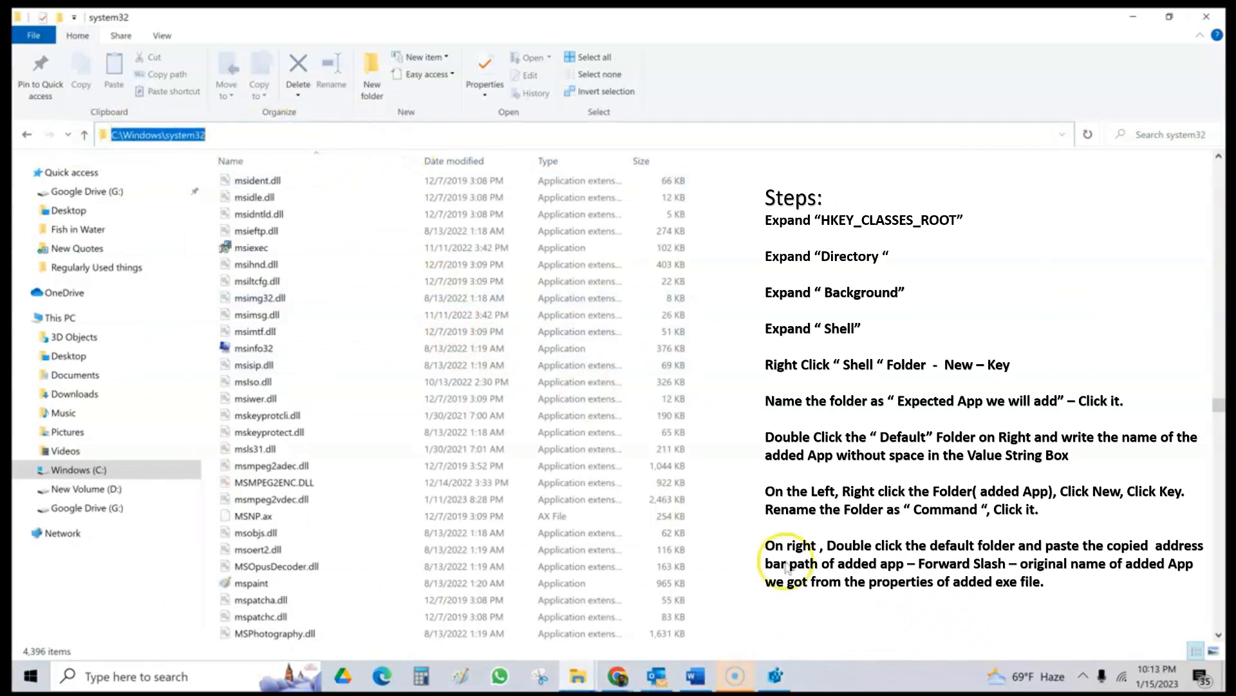
left_click(775, 676)
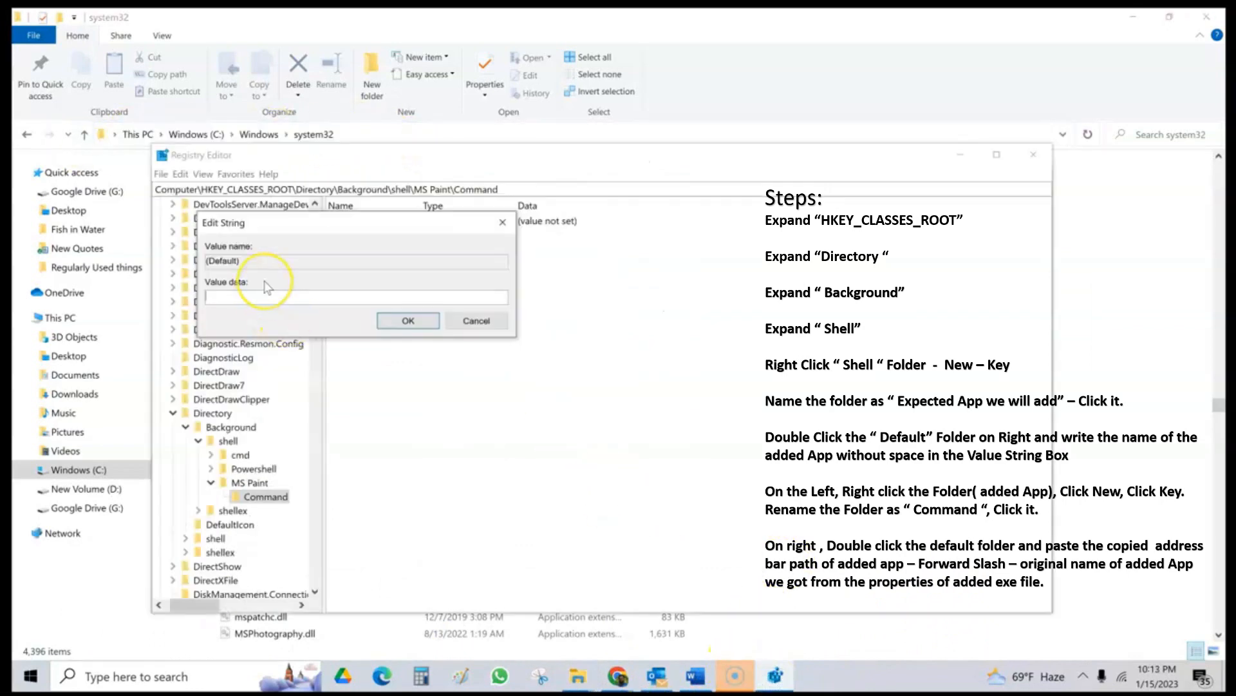
key("ctrl+v")
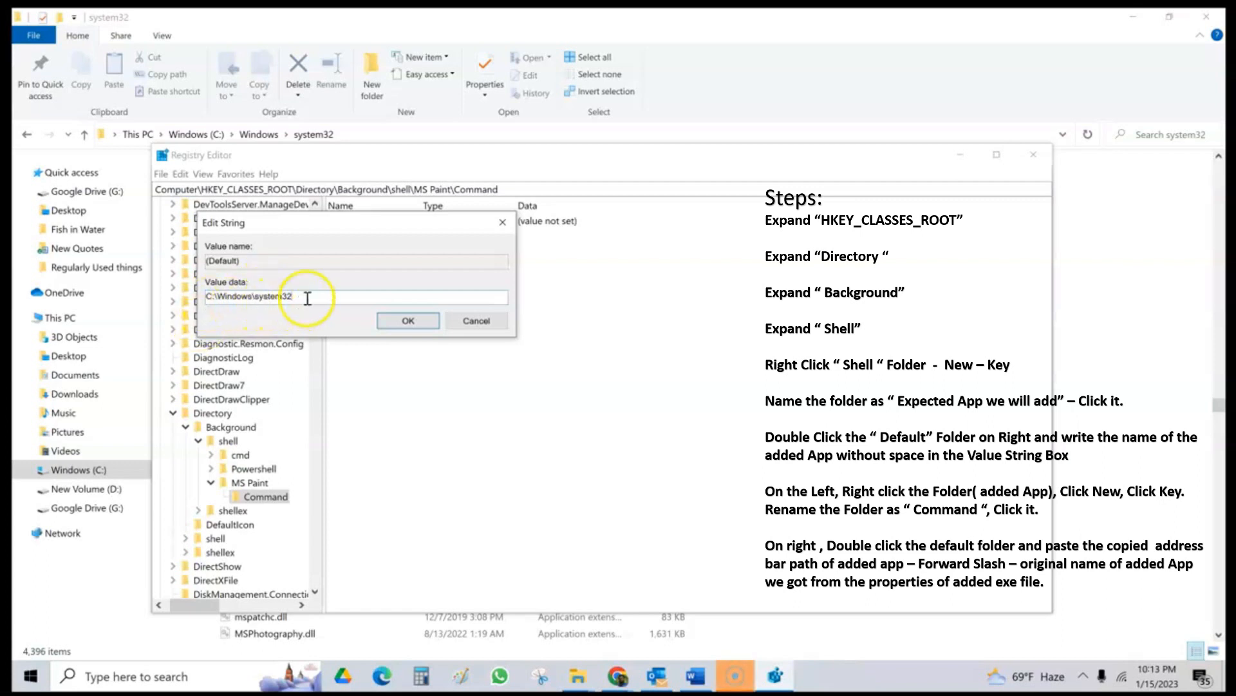
left_click(409, 320)
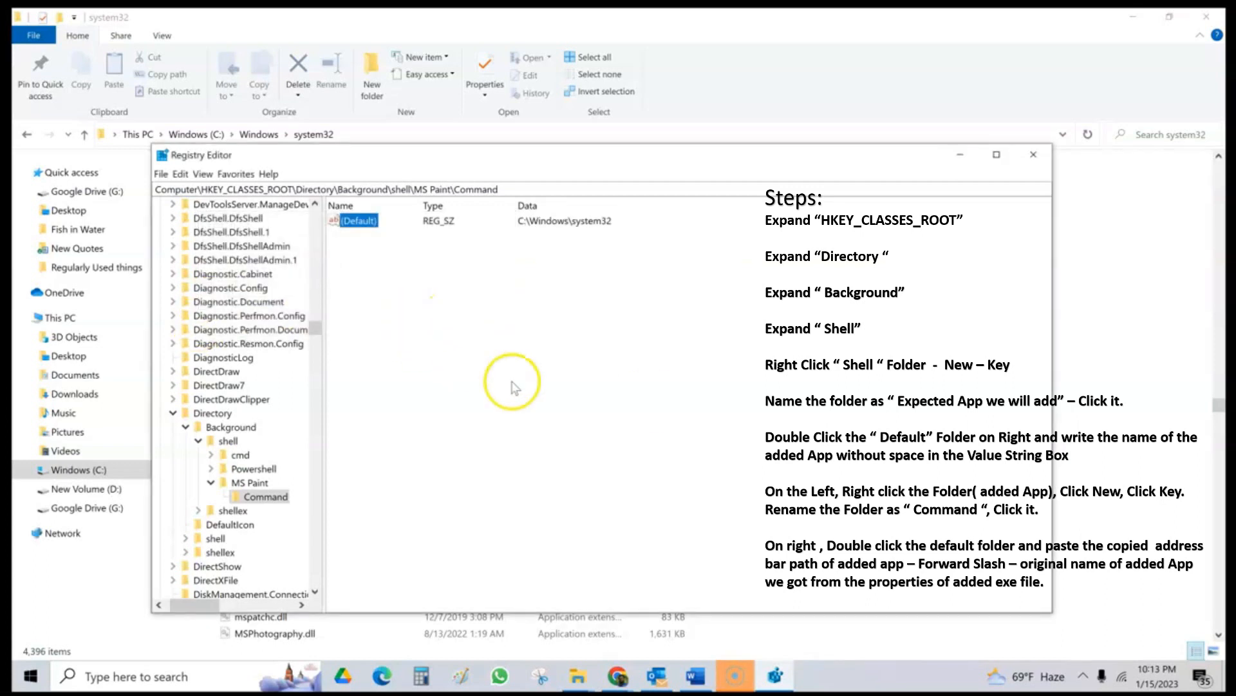
- Show the desktop and try to launch the new MSpaint entry from the desktop context menu
left_click(1032, 155)
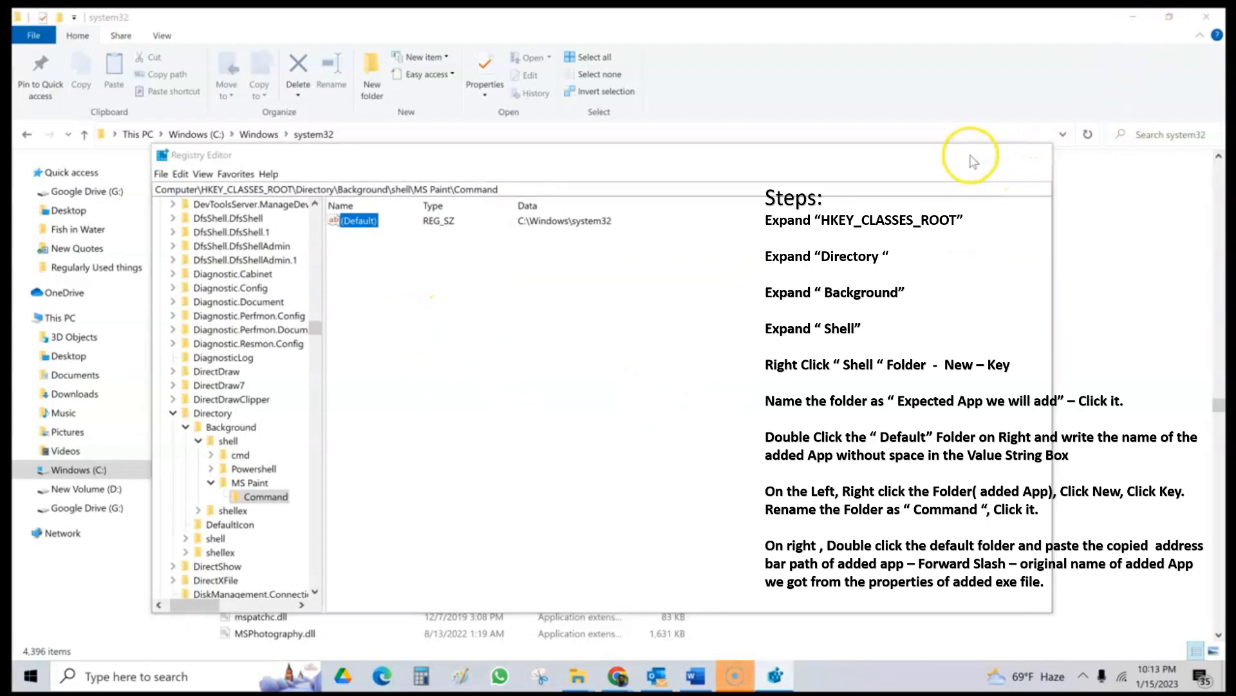
left_click(1133, 21)
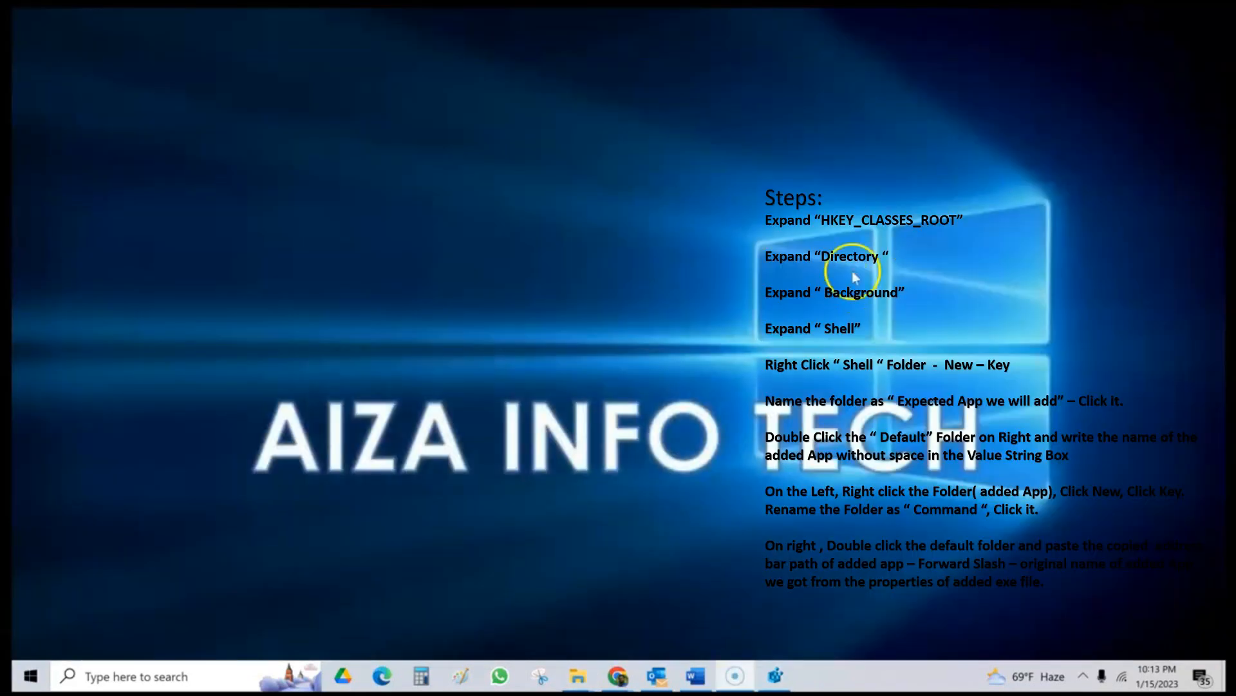
right_click(634, 189)
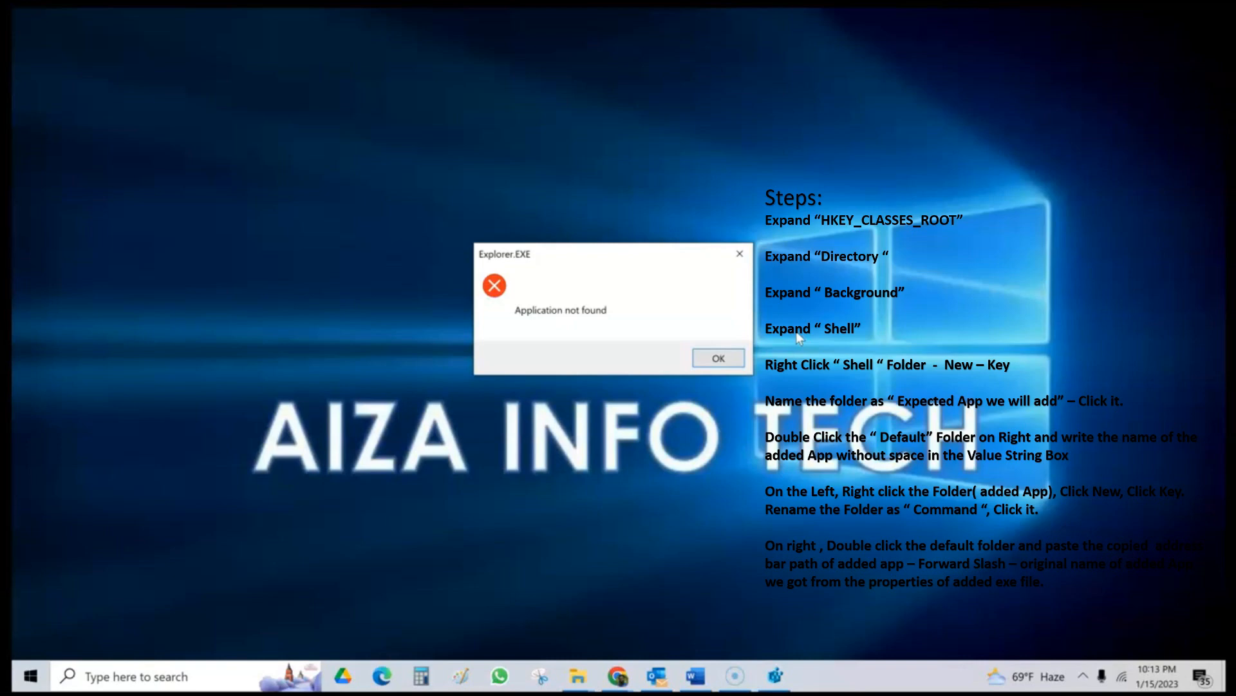
left_click(740, 254)
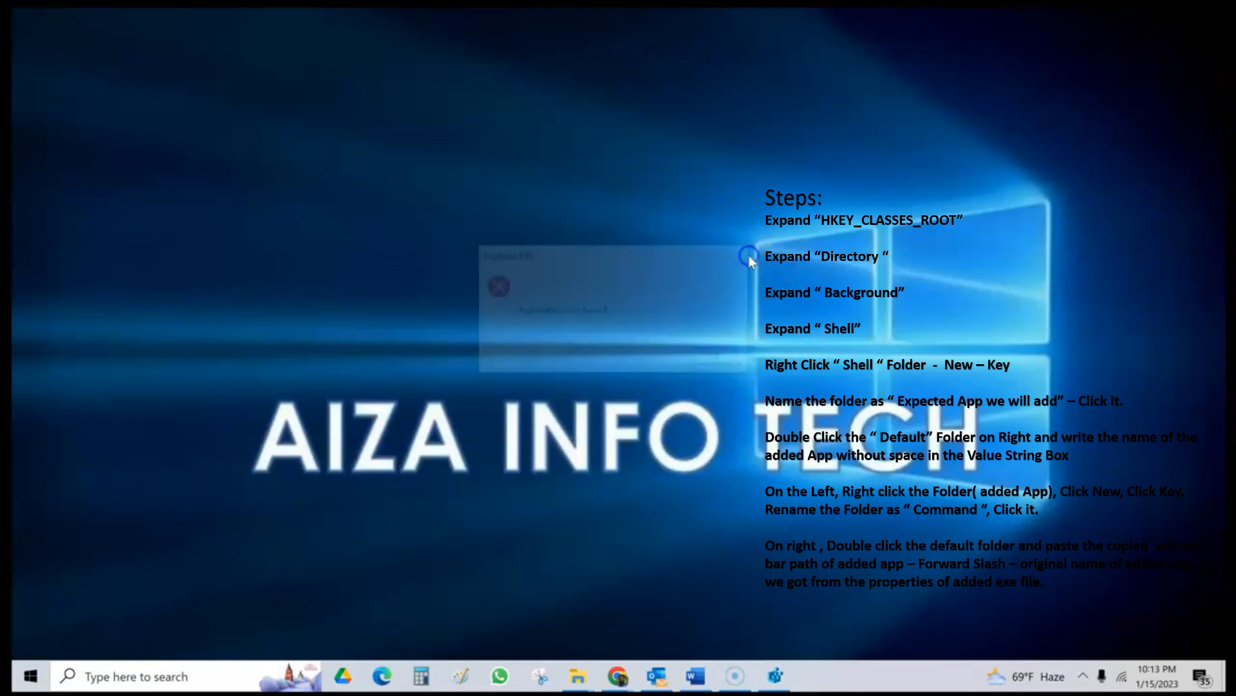
left_click(775, 675)
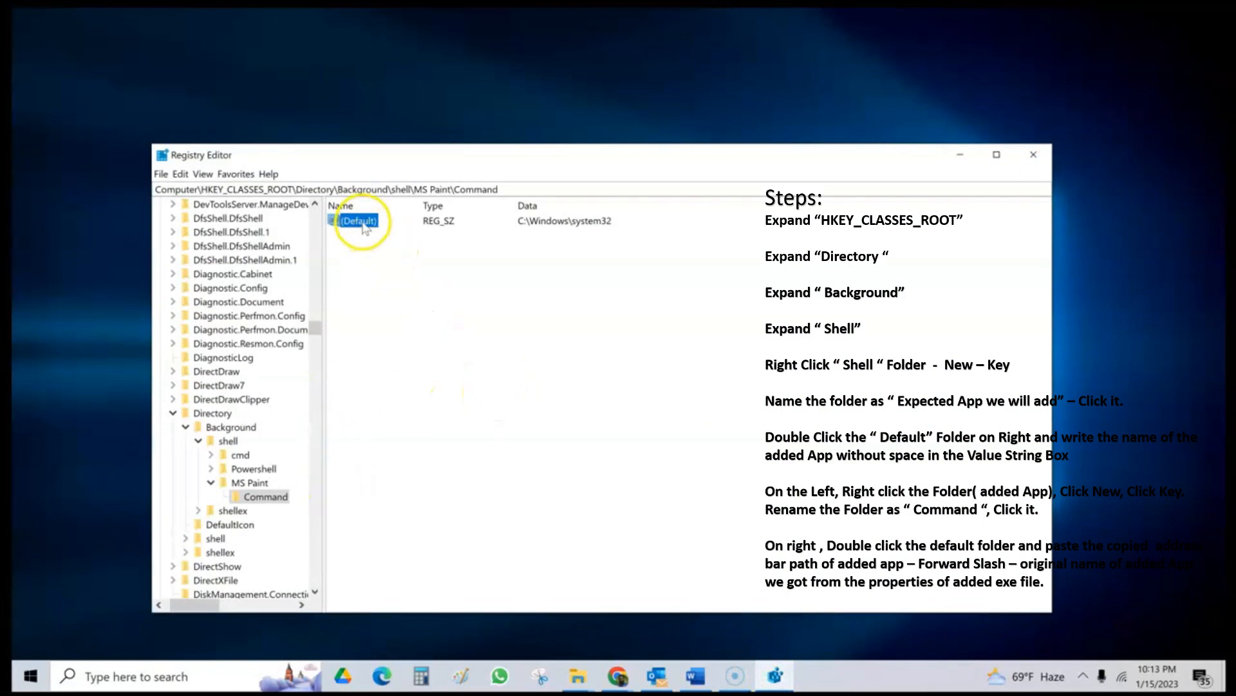
double_click(361, 221)
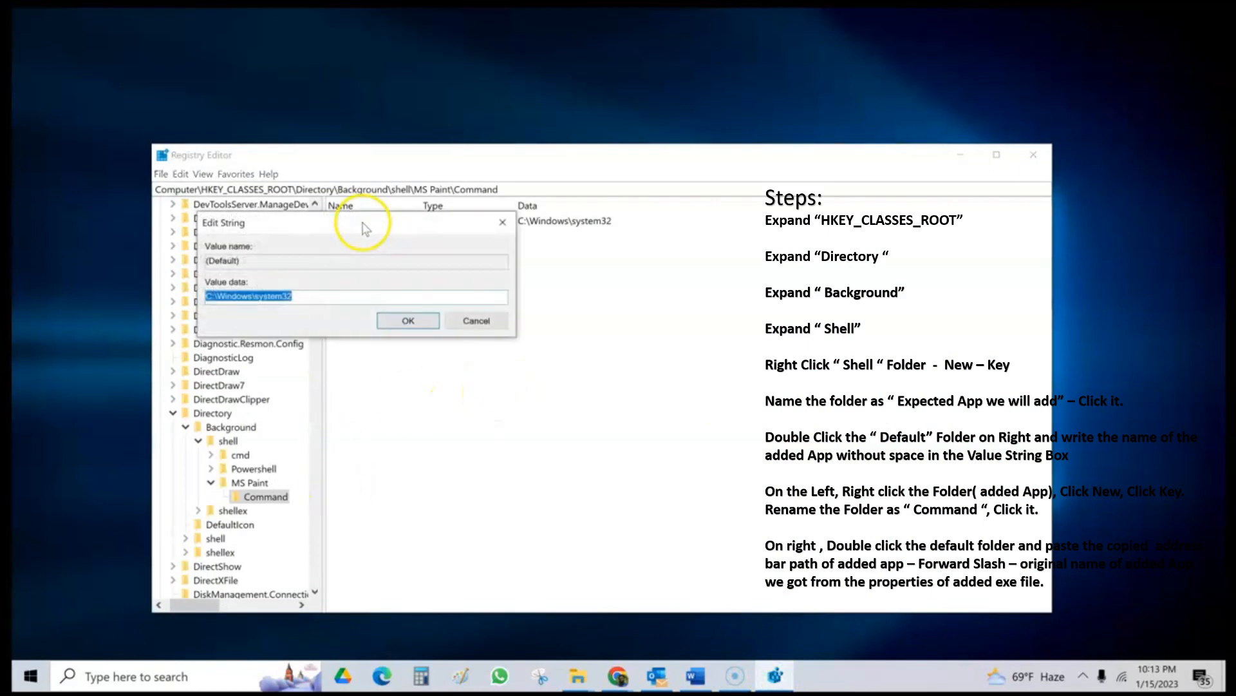
left_click(300, 297)
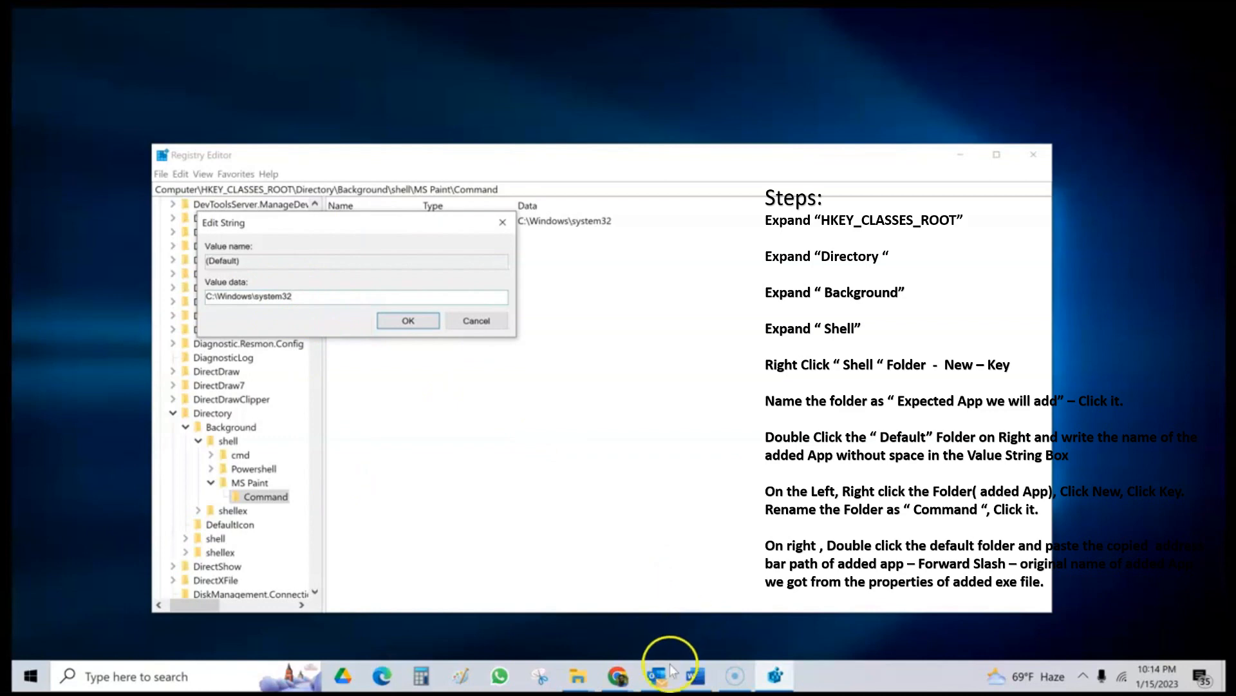
left_click(503, 226)
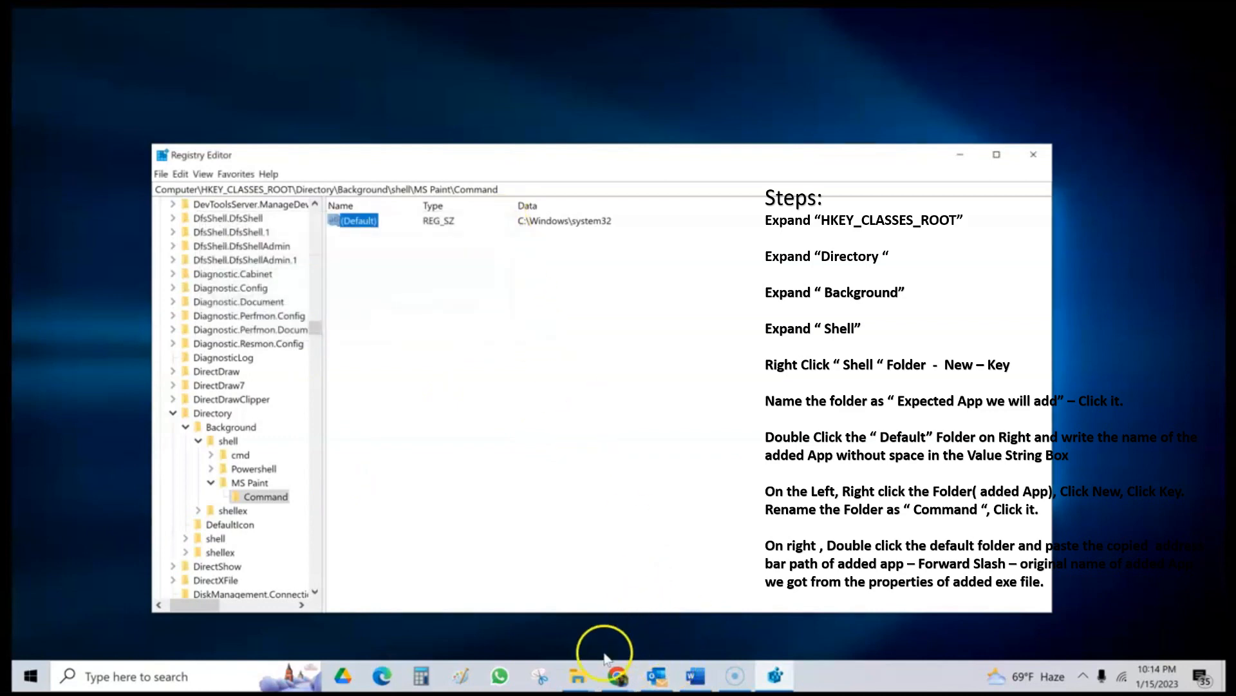
- Switch to the system32 folder in File Explorer and open the properties of the mspaint application
left_click(578, 676)
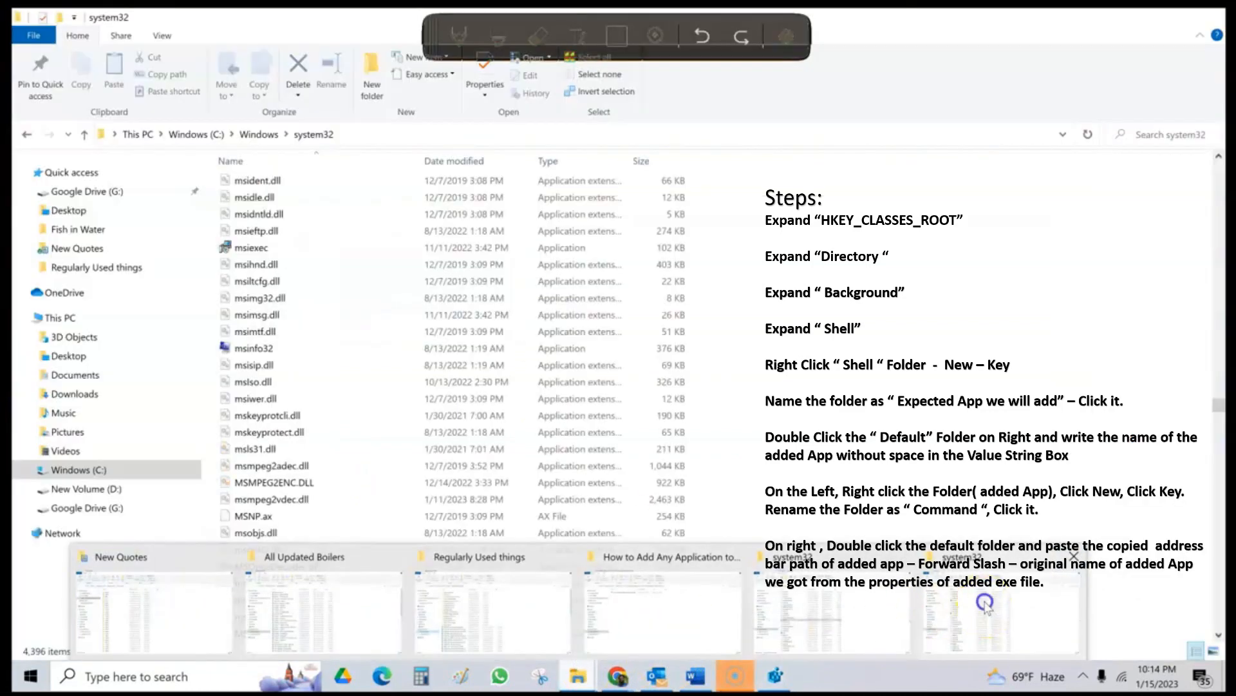
left_click(988, 615)
scroll(393, 442, "up", 4)
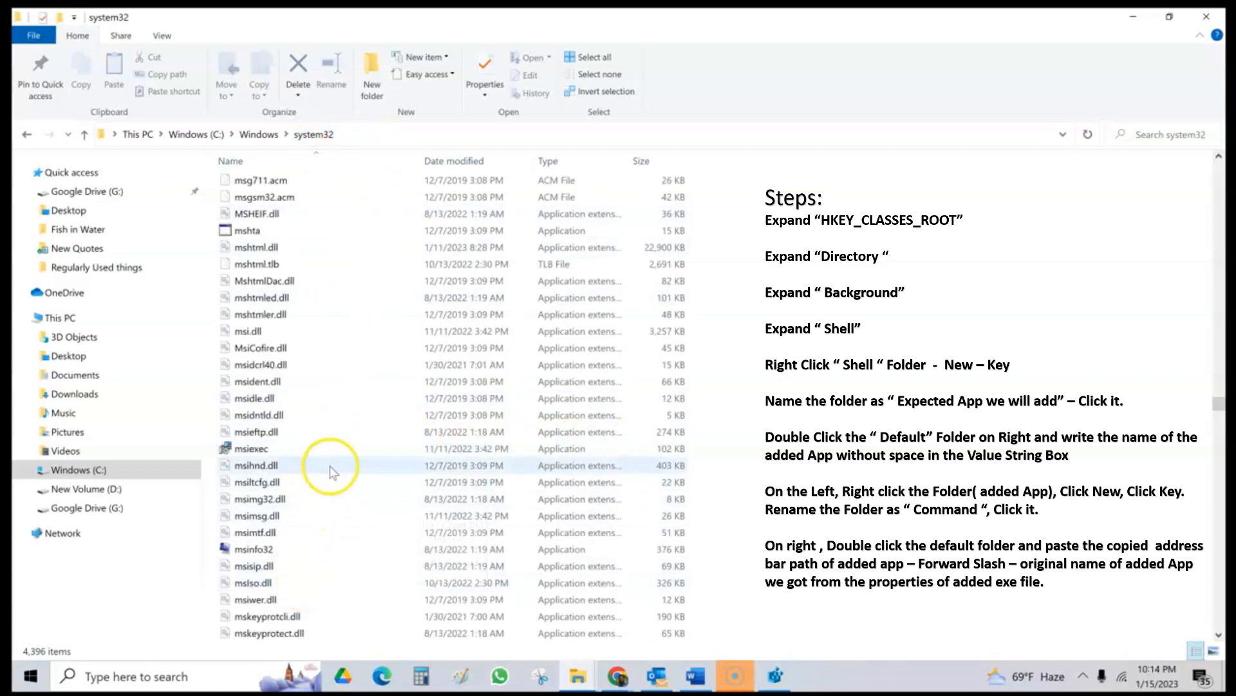
scroll(359, 483, "down", 4)
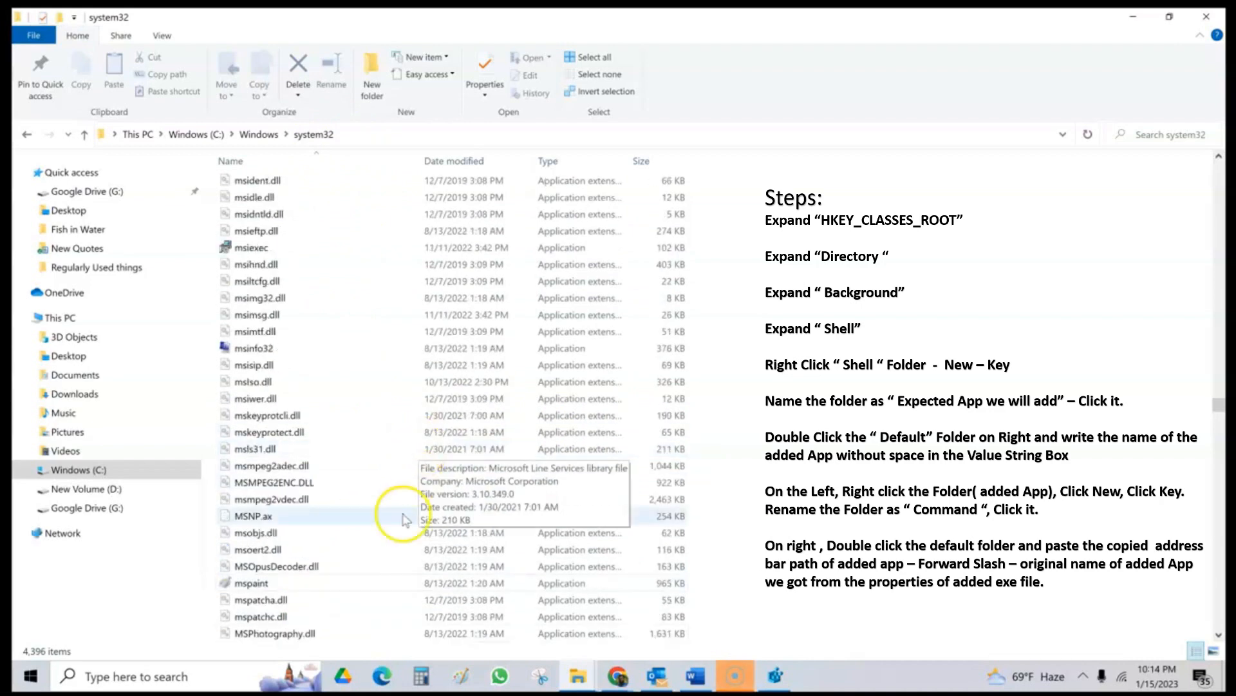
left_click(274, 583)
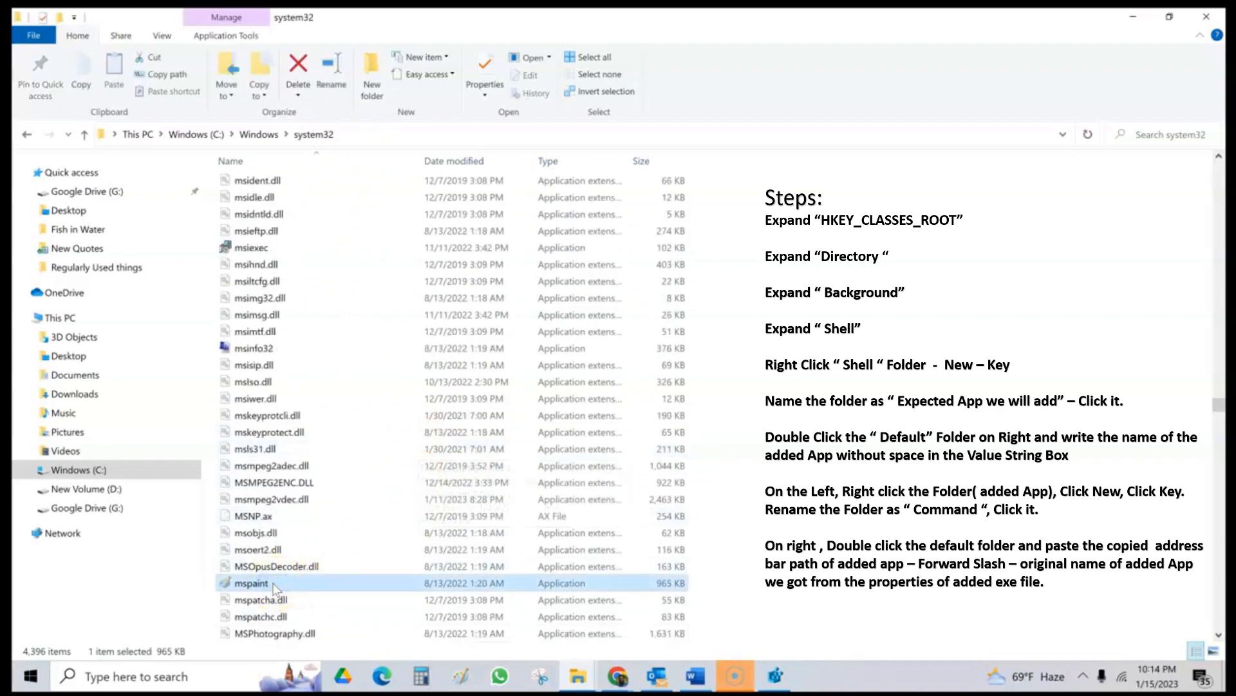
right_click(274, 584)
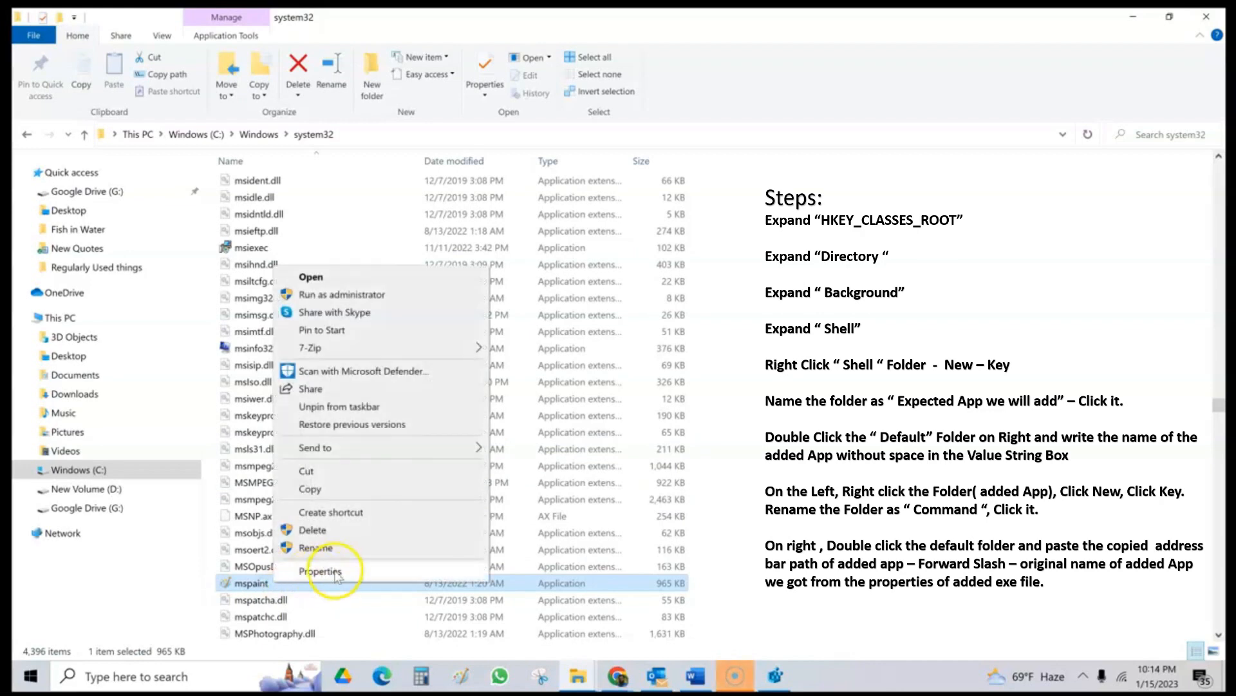
left_click(336, 571)
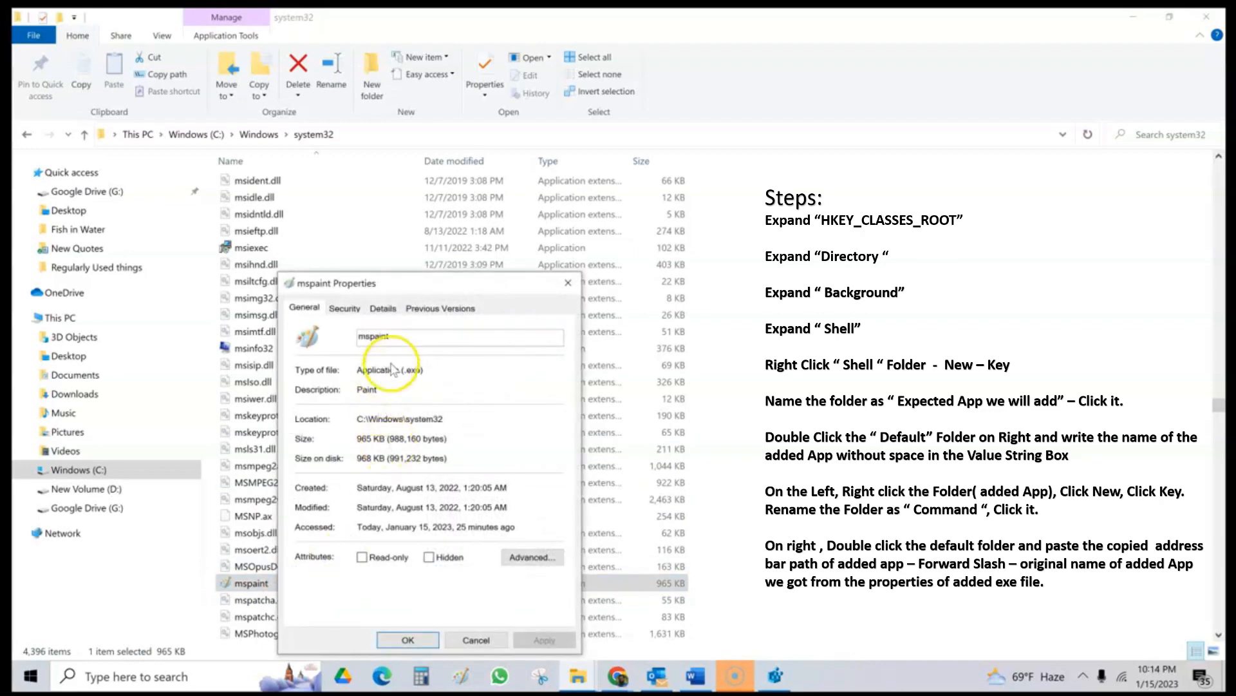
- Copy the name mspaint from the file's properties and extend the Command key's (Default) value data in Registry Editor to C:\Windows\system32\mspaint
left_click_drag(397, 337, 360, 337)
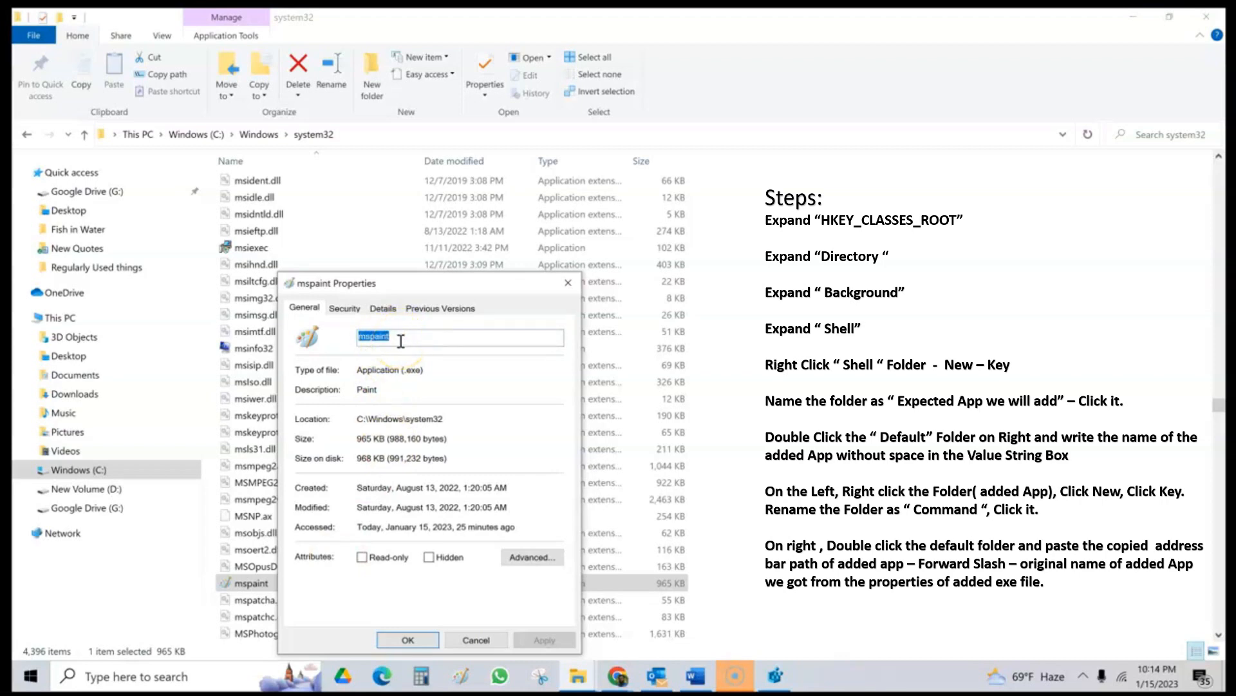
left_click(775, 676)
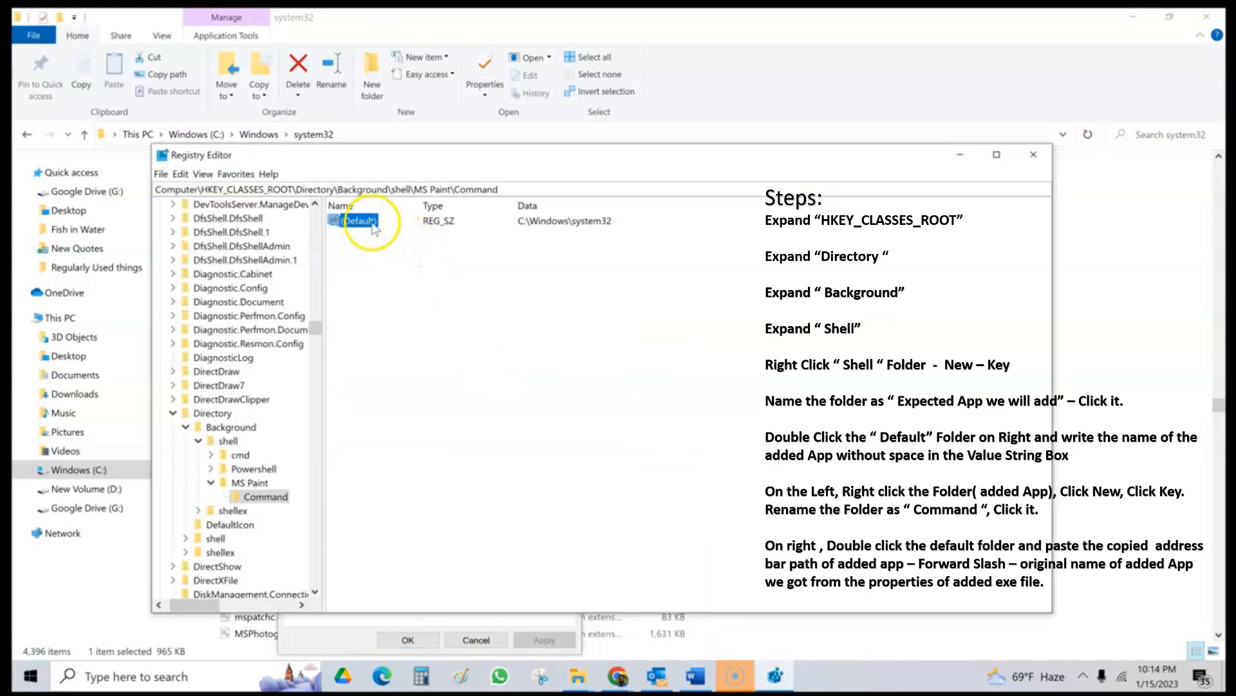
double_click(372, 224)
left_click(320, 295)
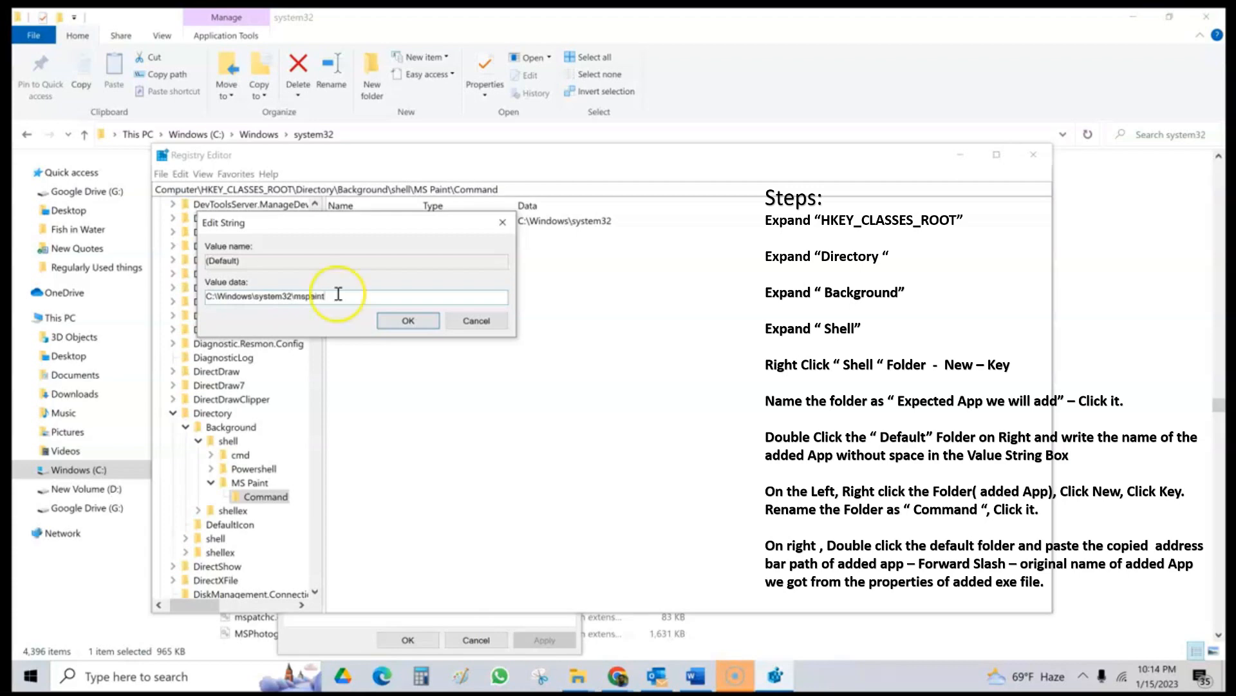
left_click(408, 320)
left_click(465, 320)
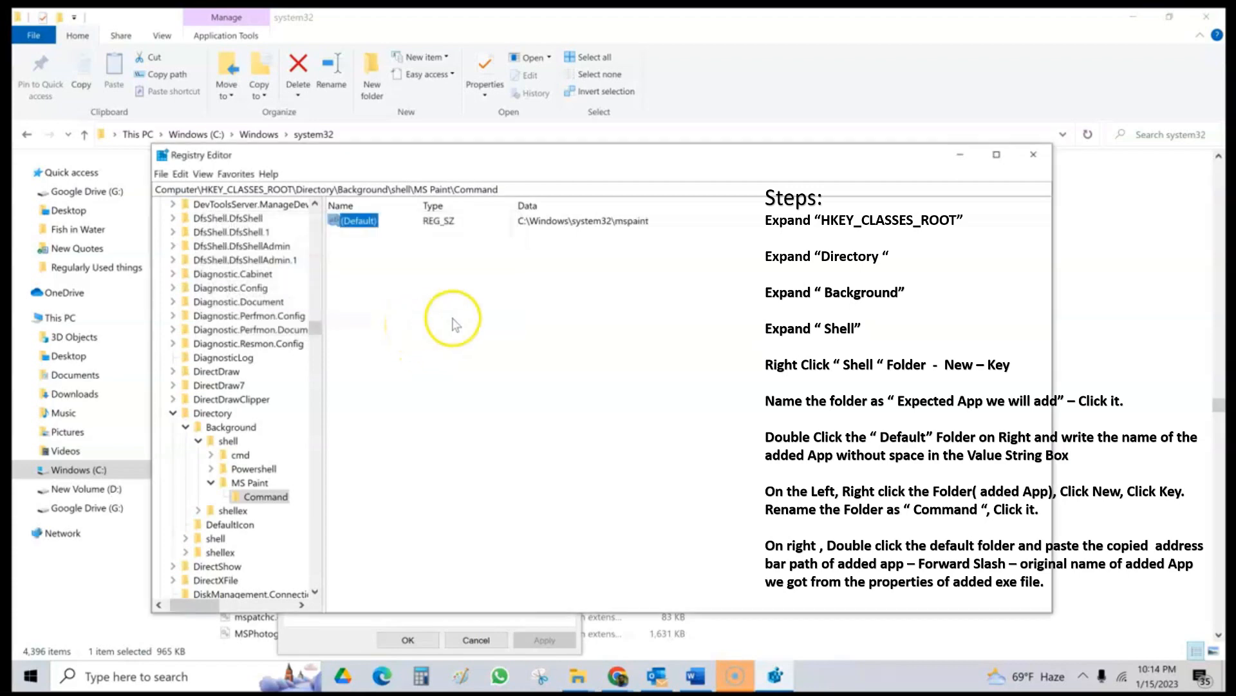
left_click(465, 326)
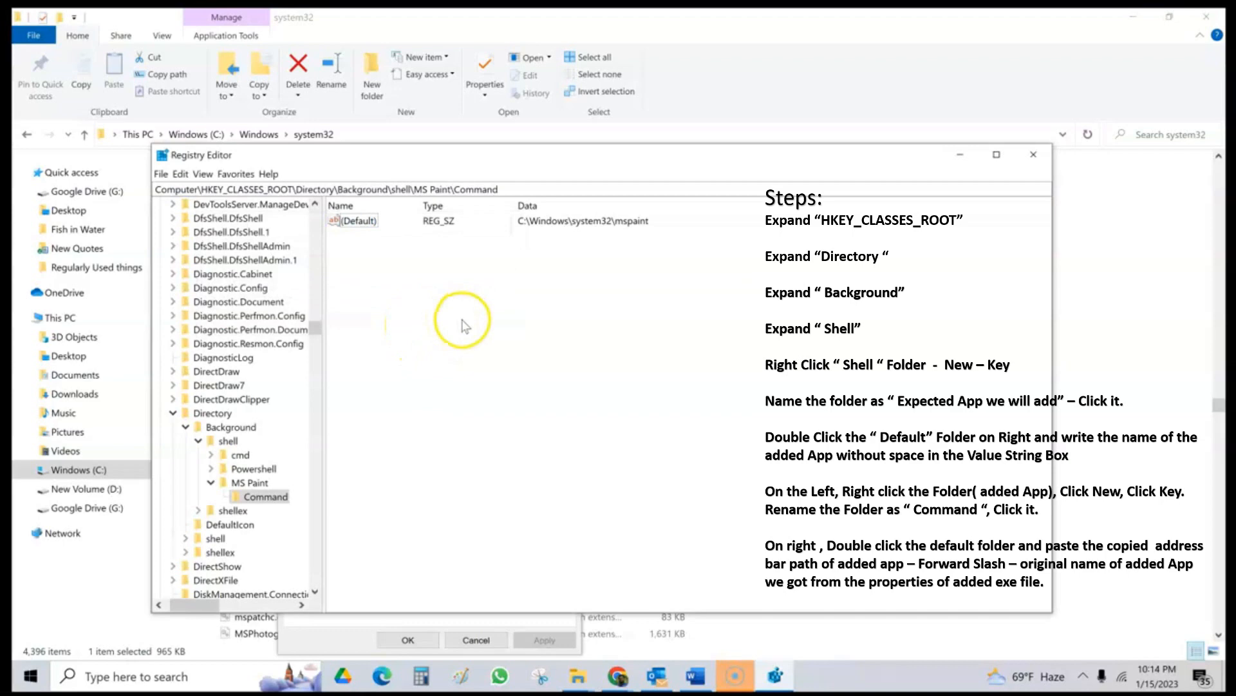
- Close the mspaint properties, clear the open windows to show the desktop, and launch MSpaint from the desktop context menu
left_click(960, 155)
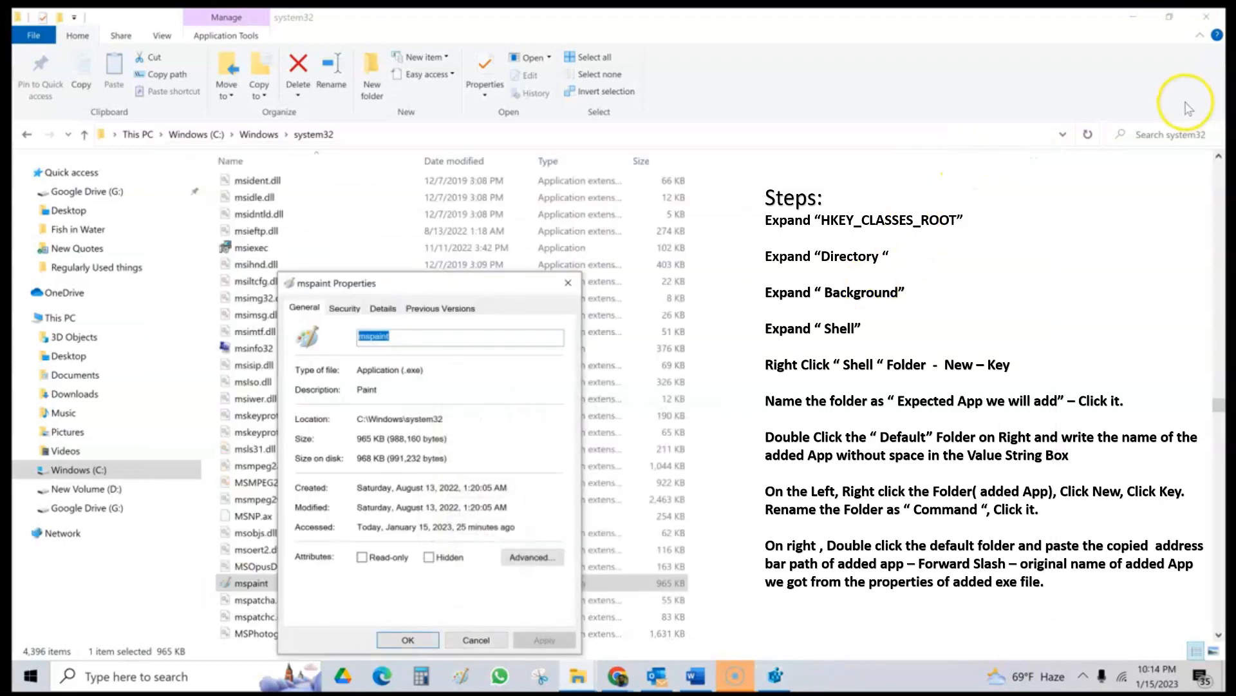
left_click(568, 282)
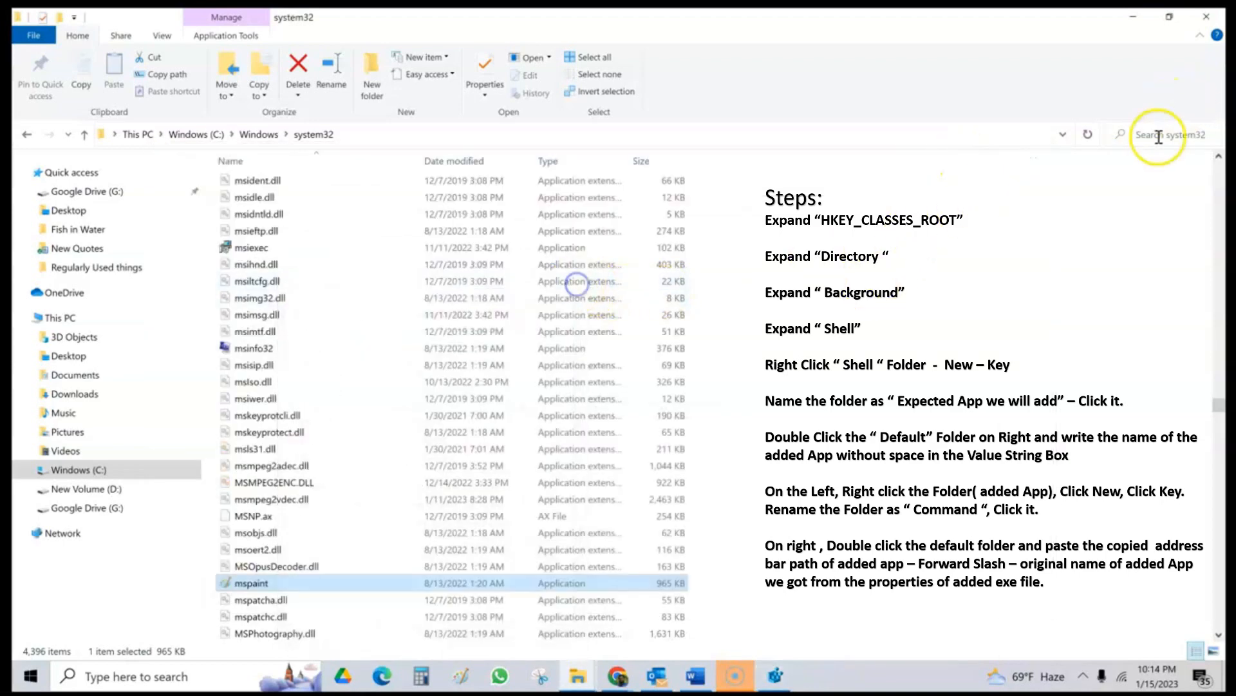
left_click(1133, 16)
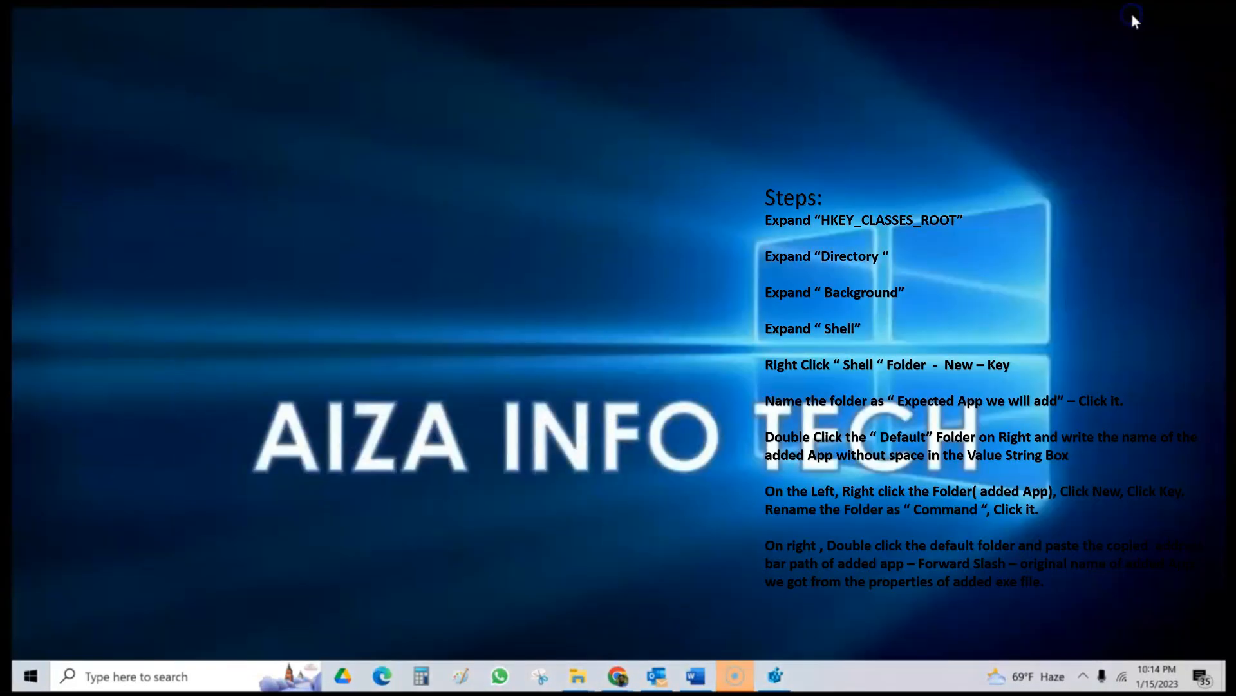
right_click(631, 187)
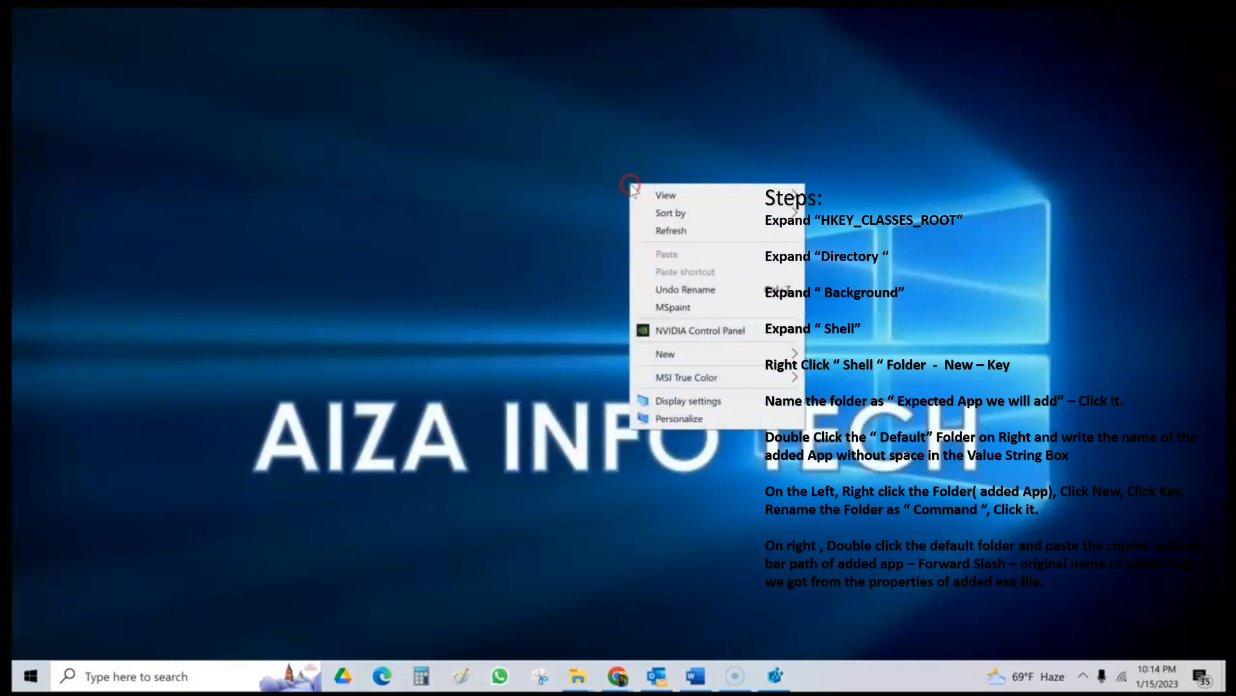
left_click(673, 315)
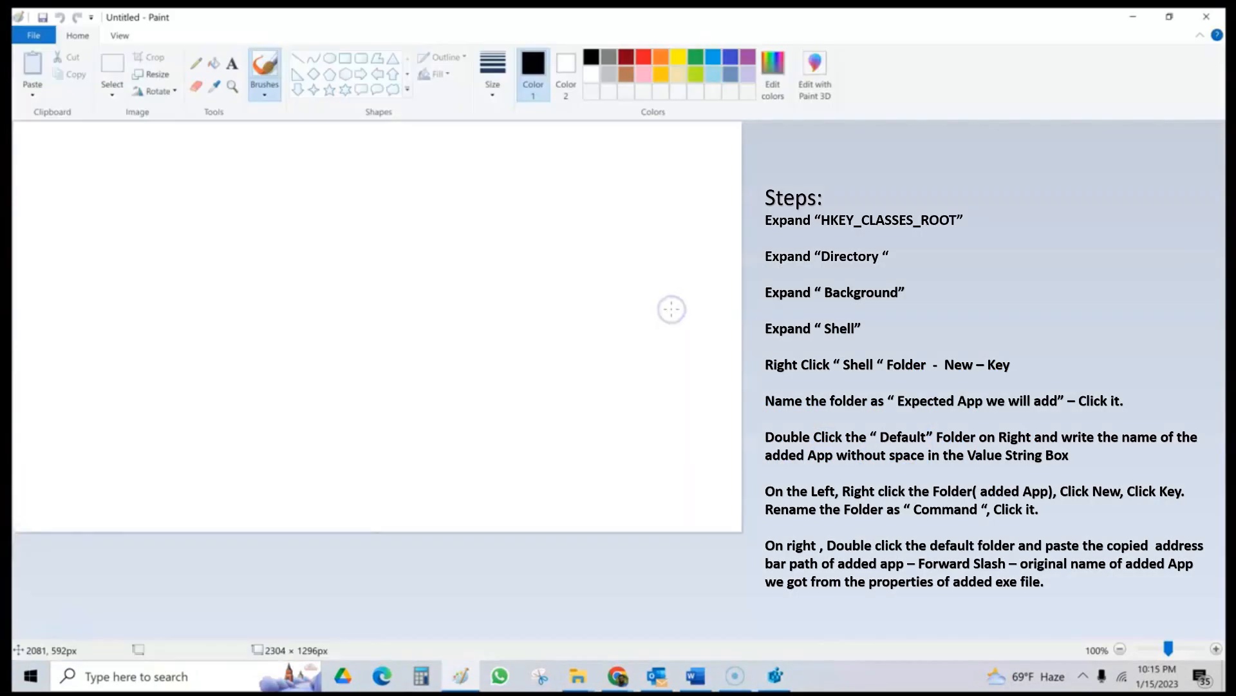